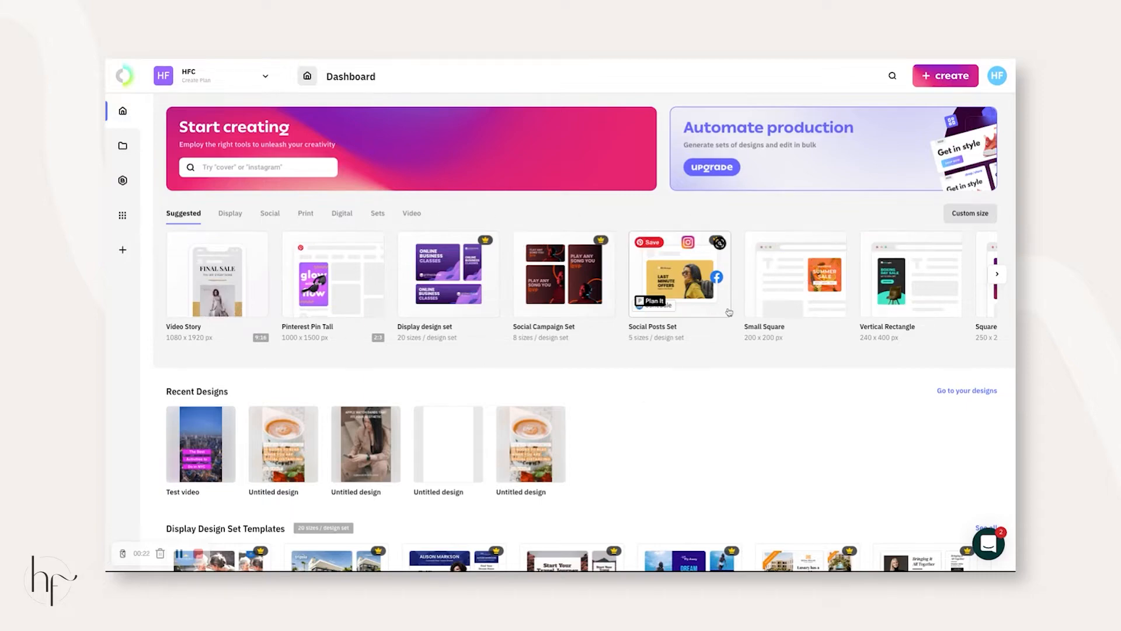
- Scroll through the dashboard's template rows to look them over
scroll(718, 243, down, 15)
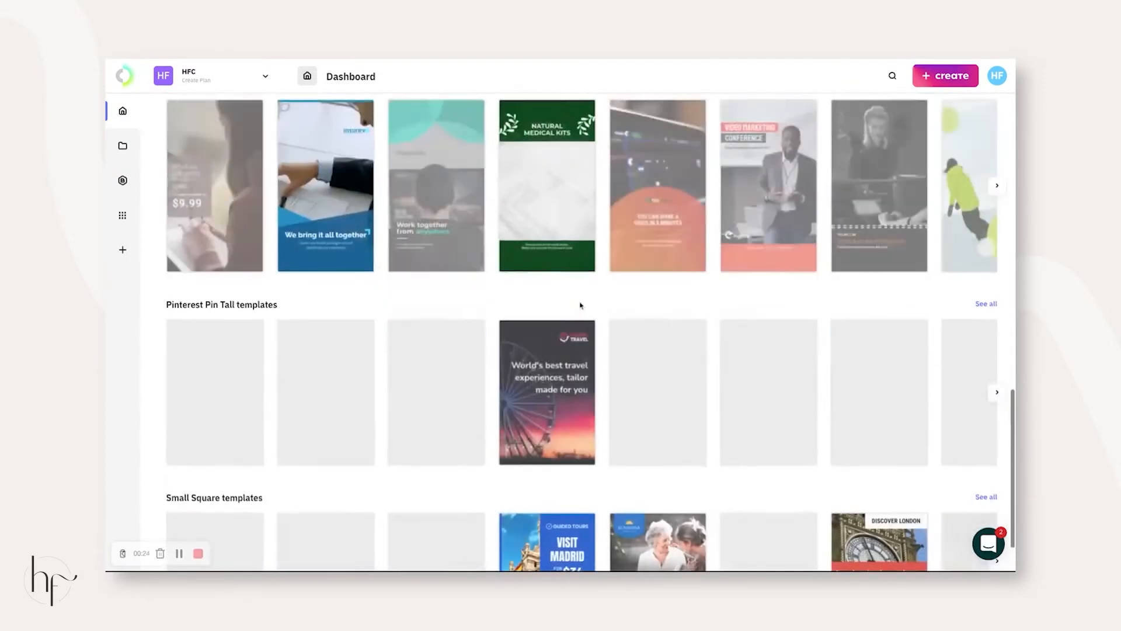
scroll(580, 304, down, 1)
scroll(580, 305, up, 3)
scroll(580, 305, down, 3)
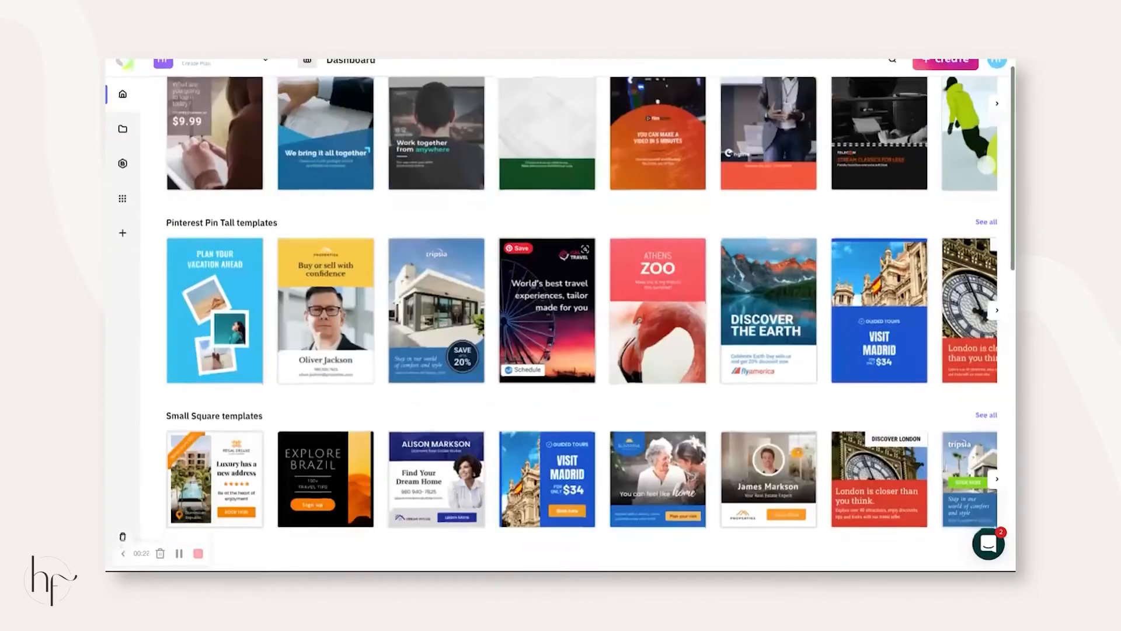
scroll(584, 316, down, 5)
scroll(602, 316, down, 8)
scroll(613, 304, down, 3)
scroll(608, 304, up, 20)
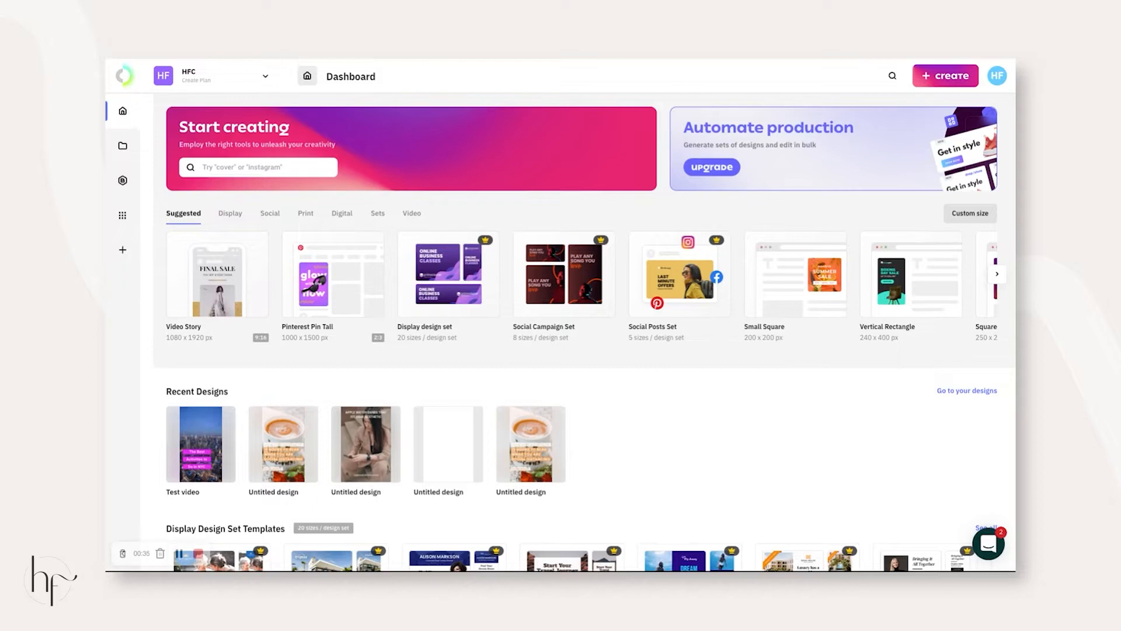
scroll(636, 418, down, 15)
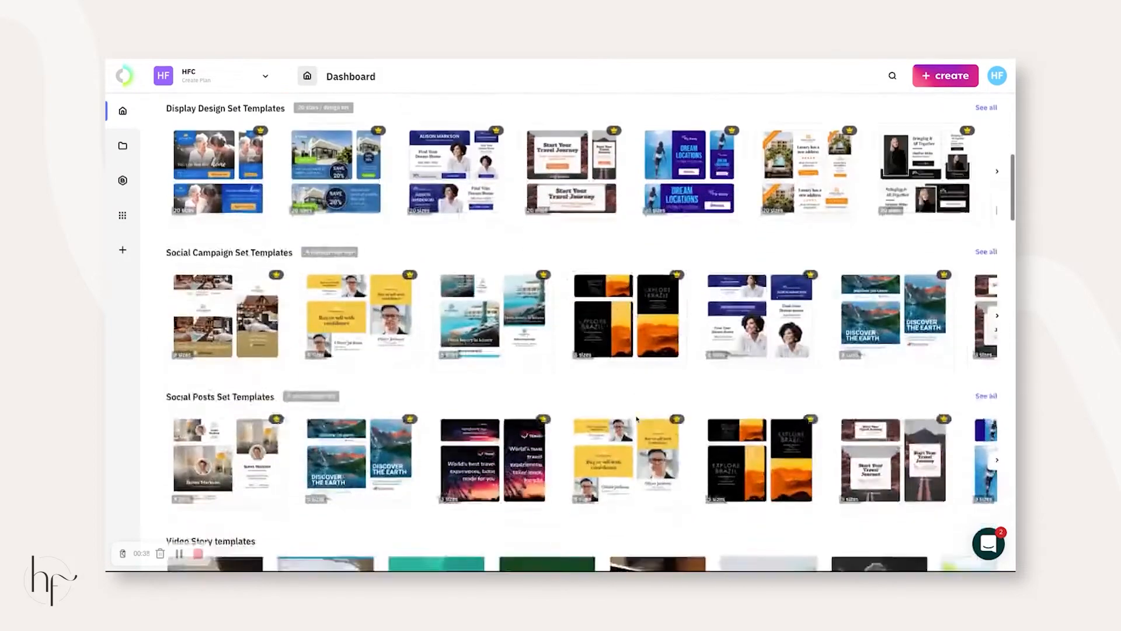
scroll(637, 418, down, 3)
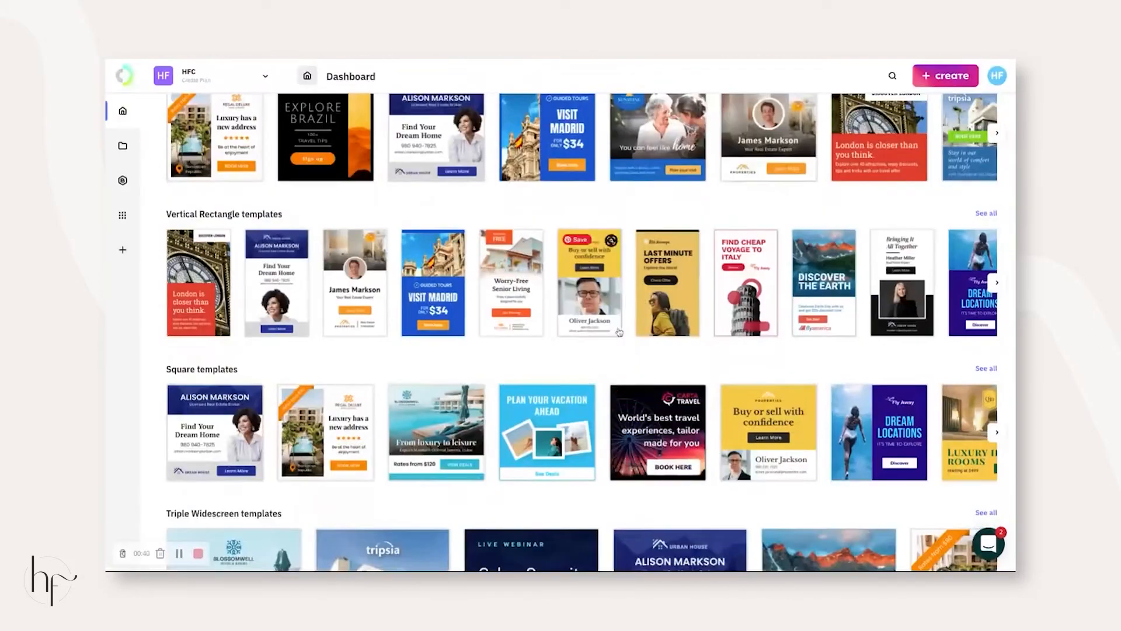
scroll(624, 319, down, 2)
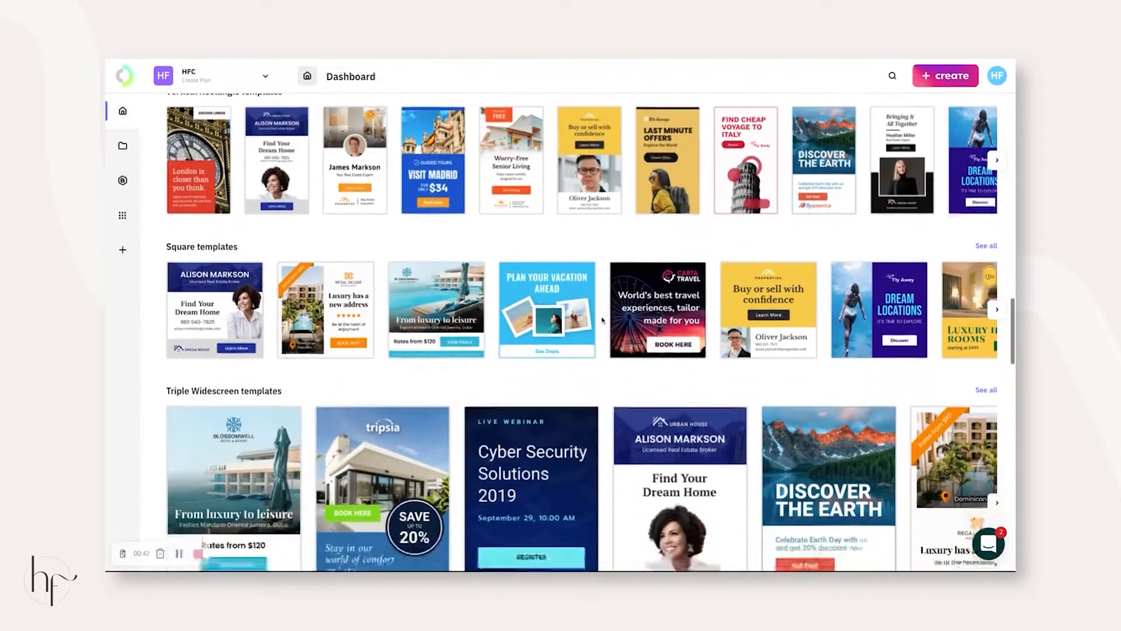
scroll(605, 320, up, 3)
scroll(607, 320, up, 17)
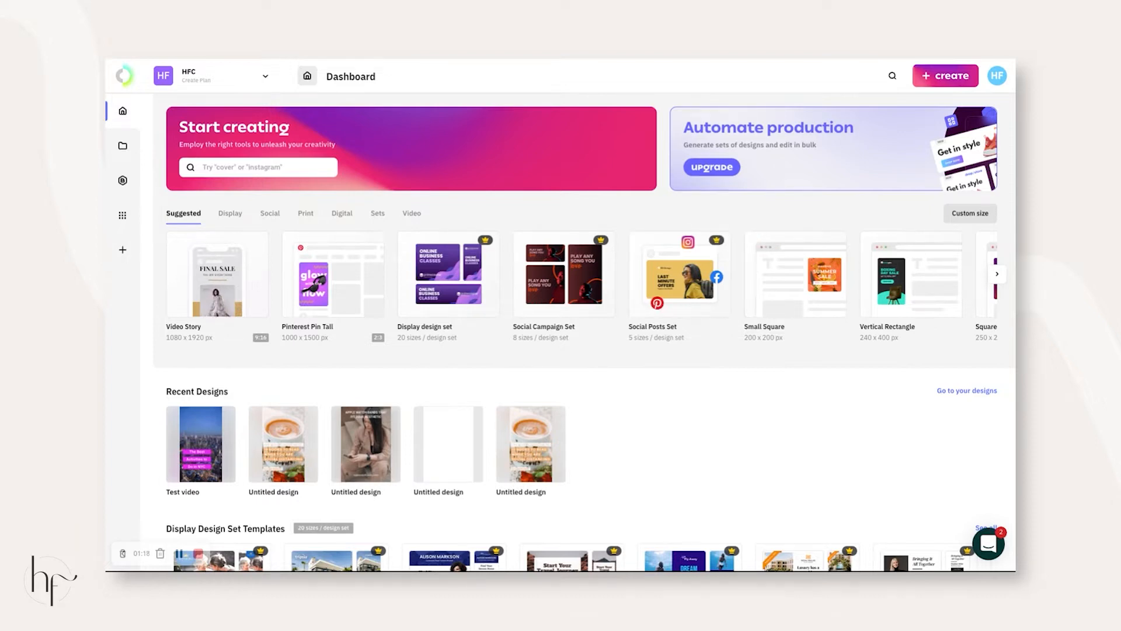
- Return to the top and open the Video Story card under Suggested
scroll(638, 421, down, 1)
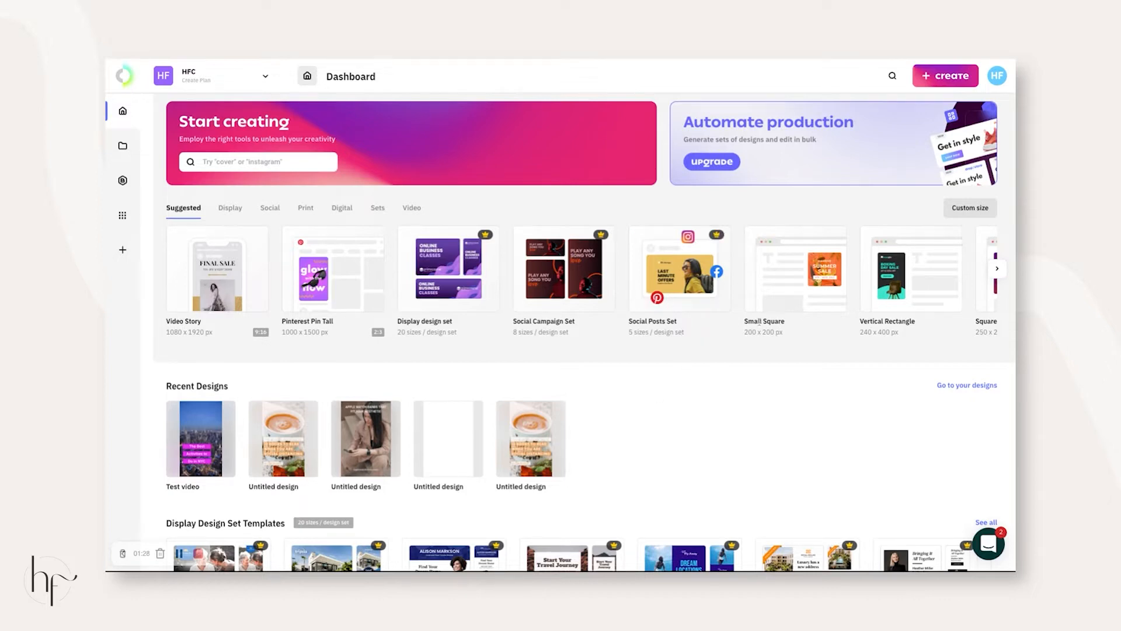
scroll(727, 341, up, 1)
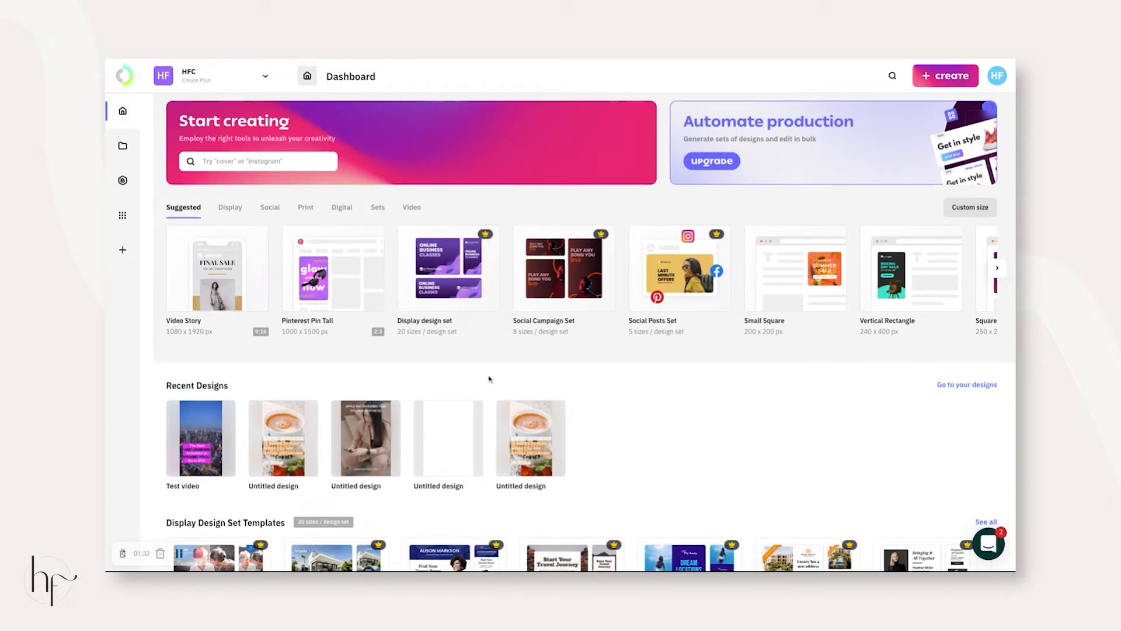
click(185, 264)
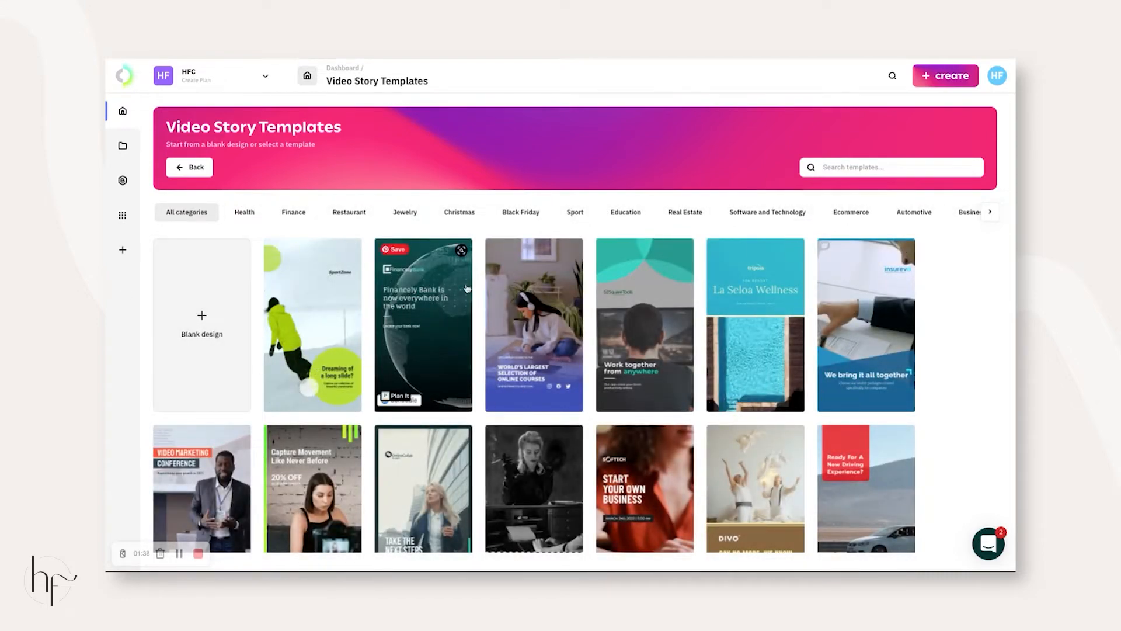
- Browse the Video Story grid and open the Homemade Steak Seasoning Recipe template
scroll(468, 288, down, 10)
scroll(467, 288, up, 10)
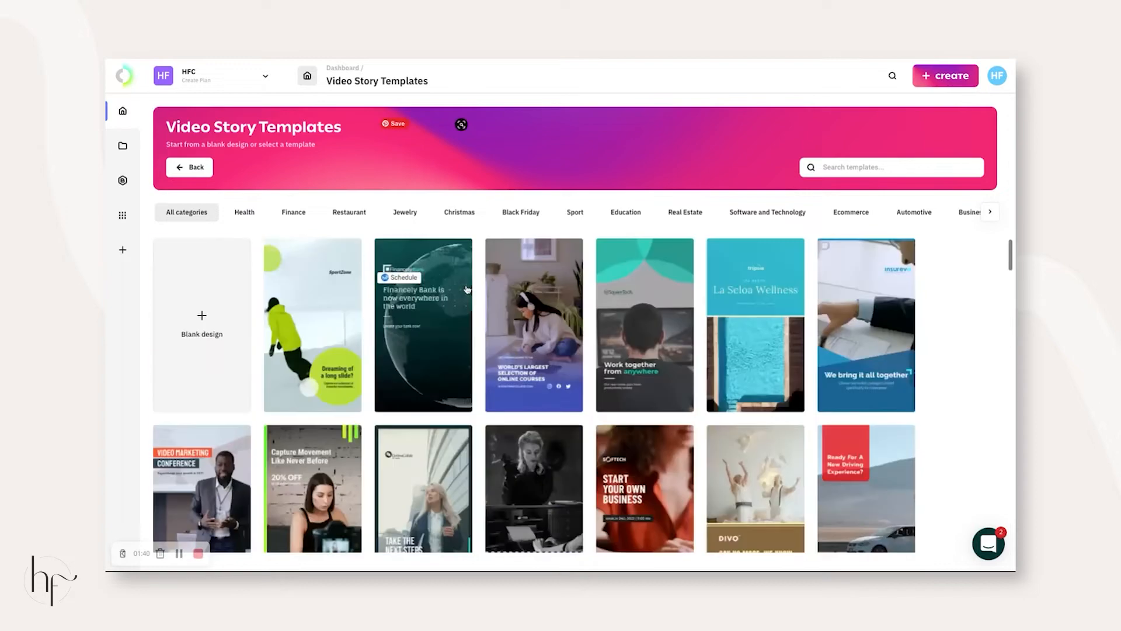
scroll(711, 384, down, 10)
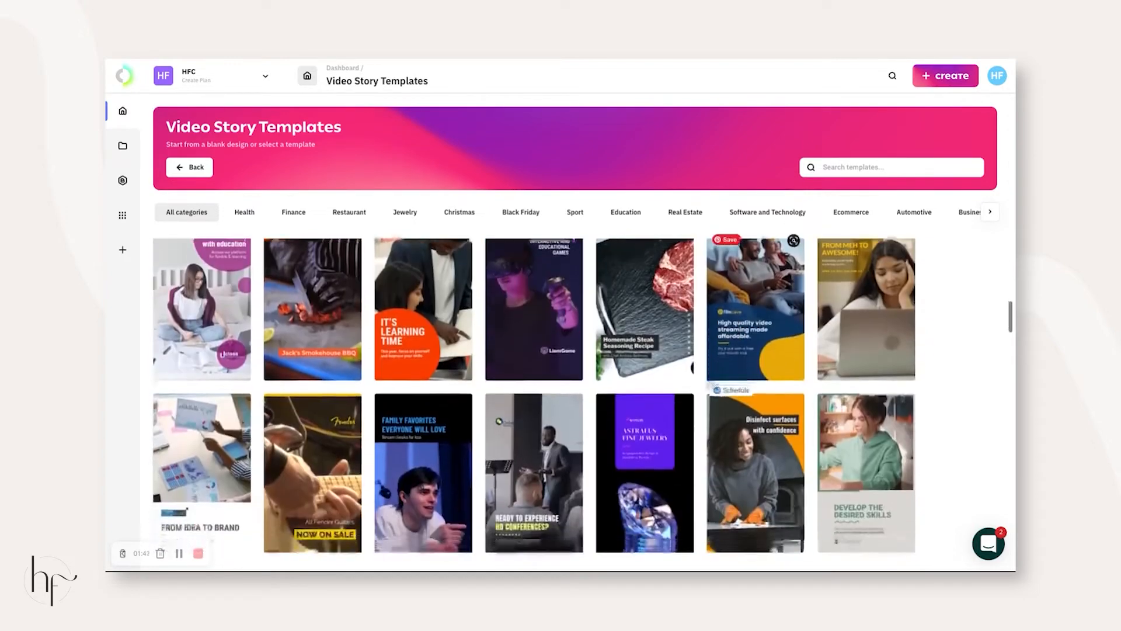
scroll(654, 325, up, 2)
click(655, 325)
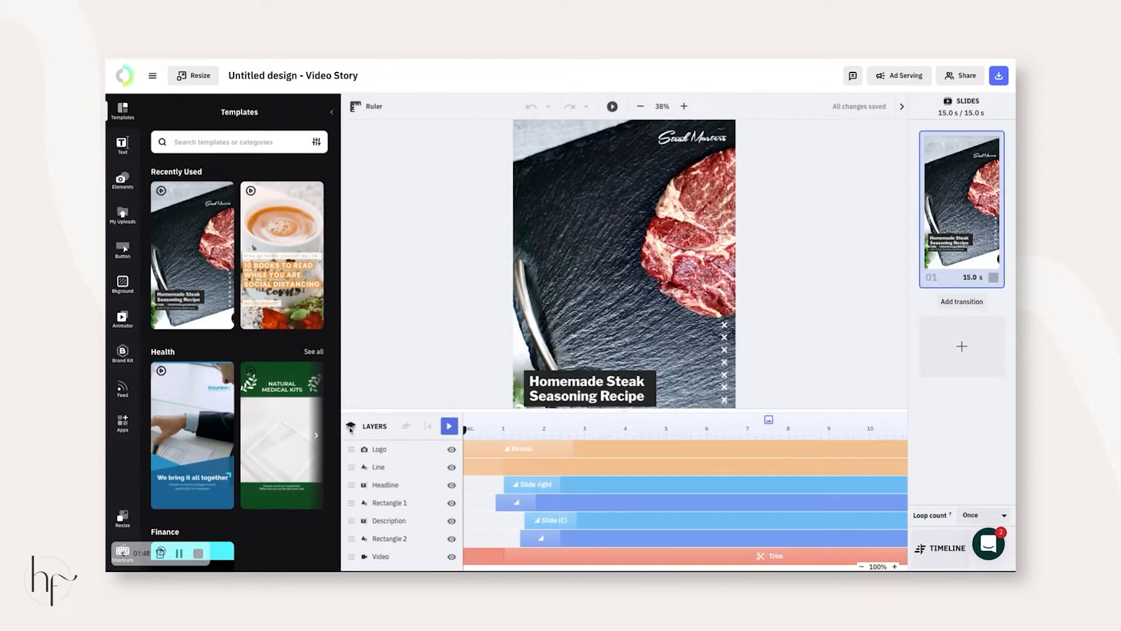
- Collapse the Templates panel and leave the design name unchanged
scroll(442, 277, down, 3)
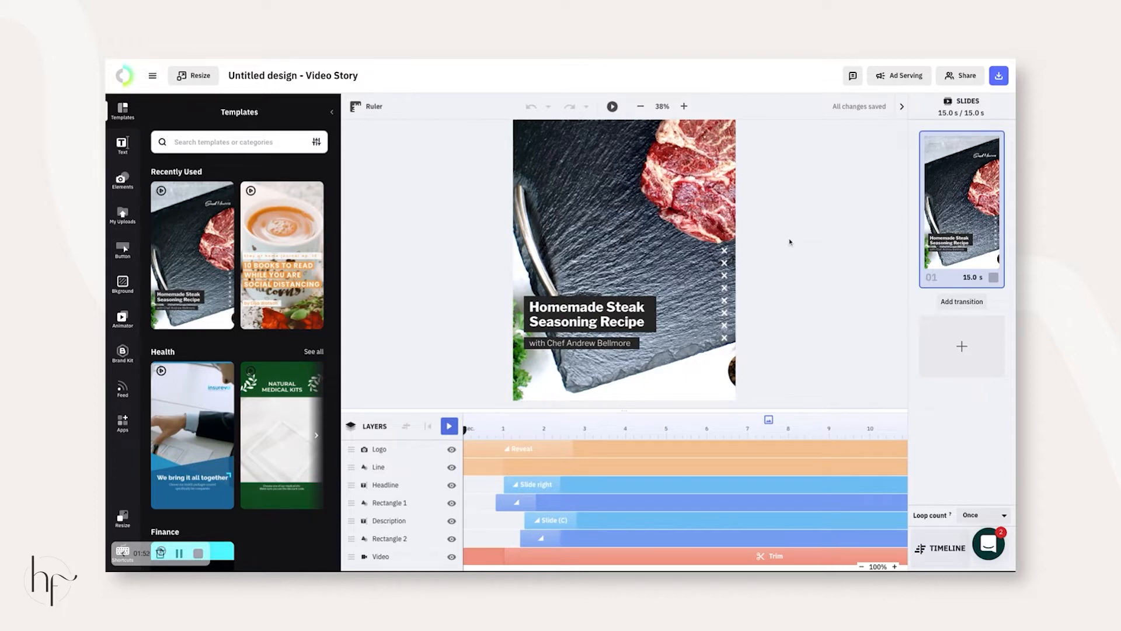
scroll(789, 241, up, 3)
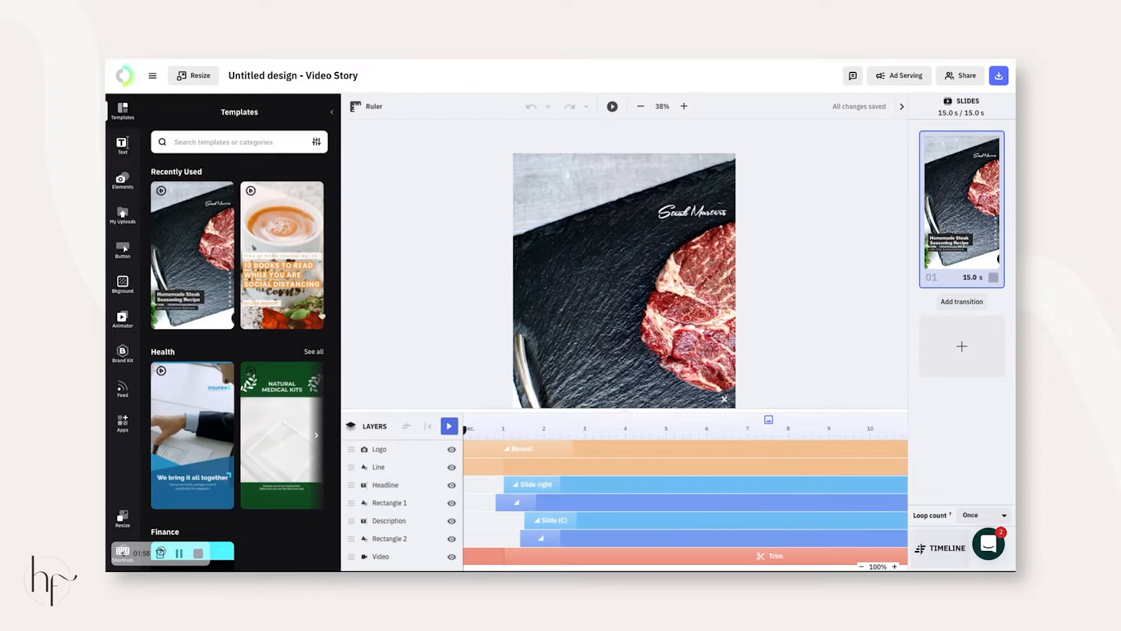
click(332, 112)
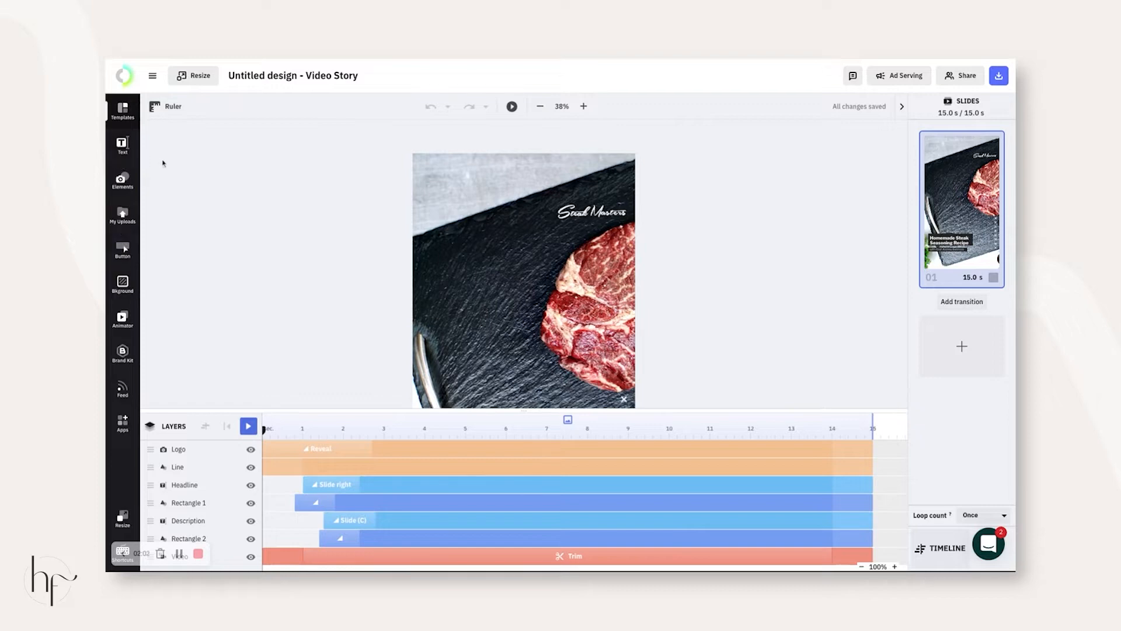
click(303, 75)
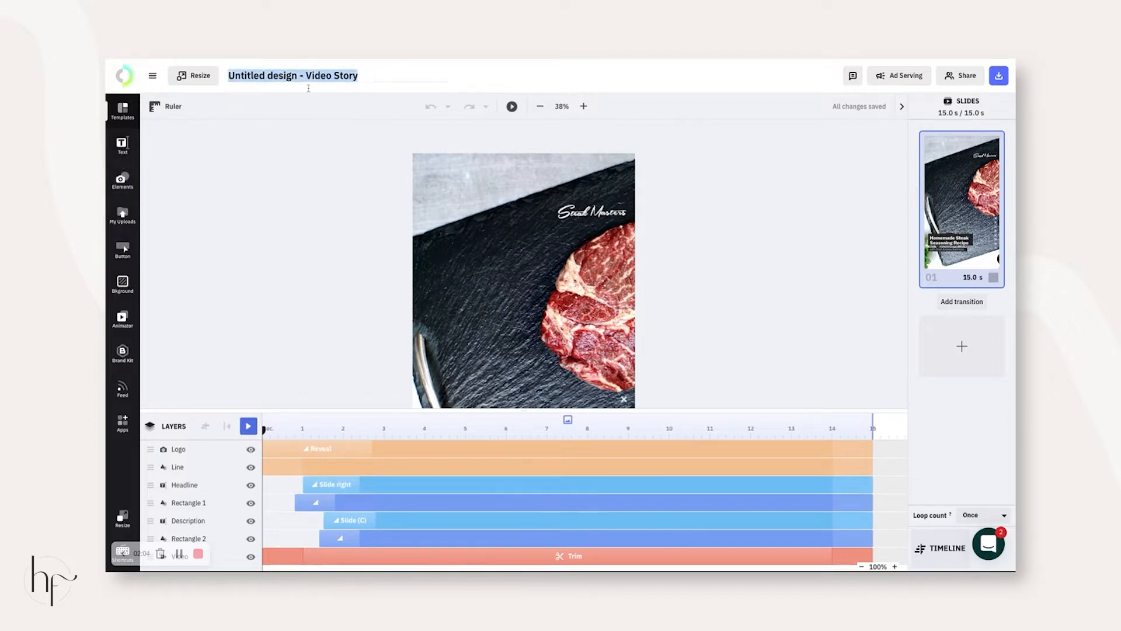
click(893, 139)
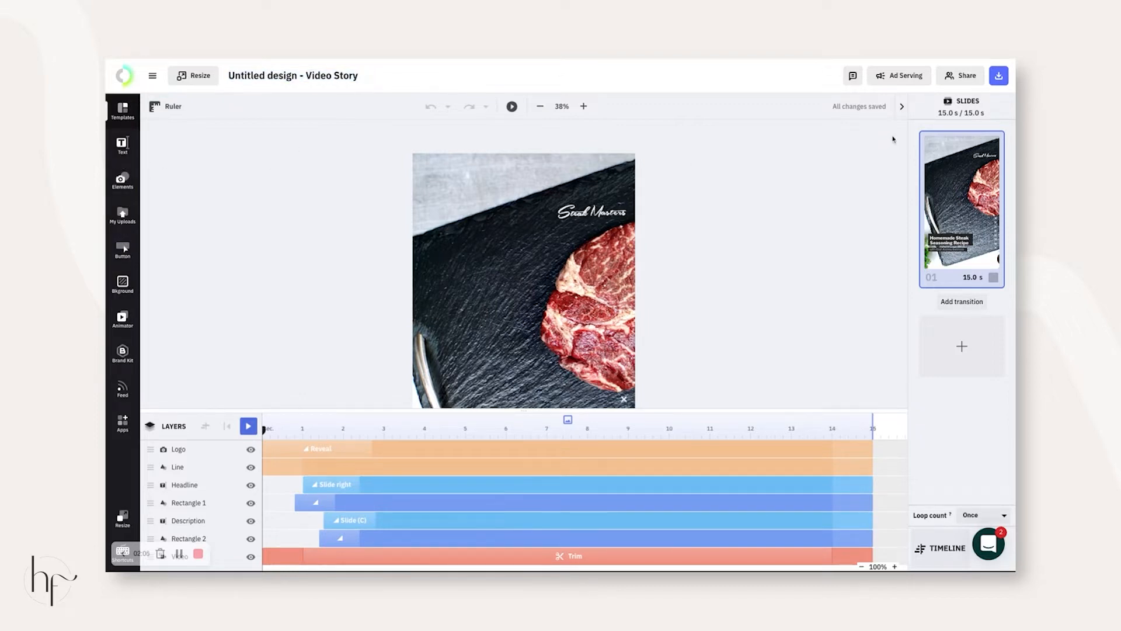
click(962, 77)
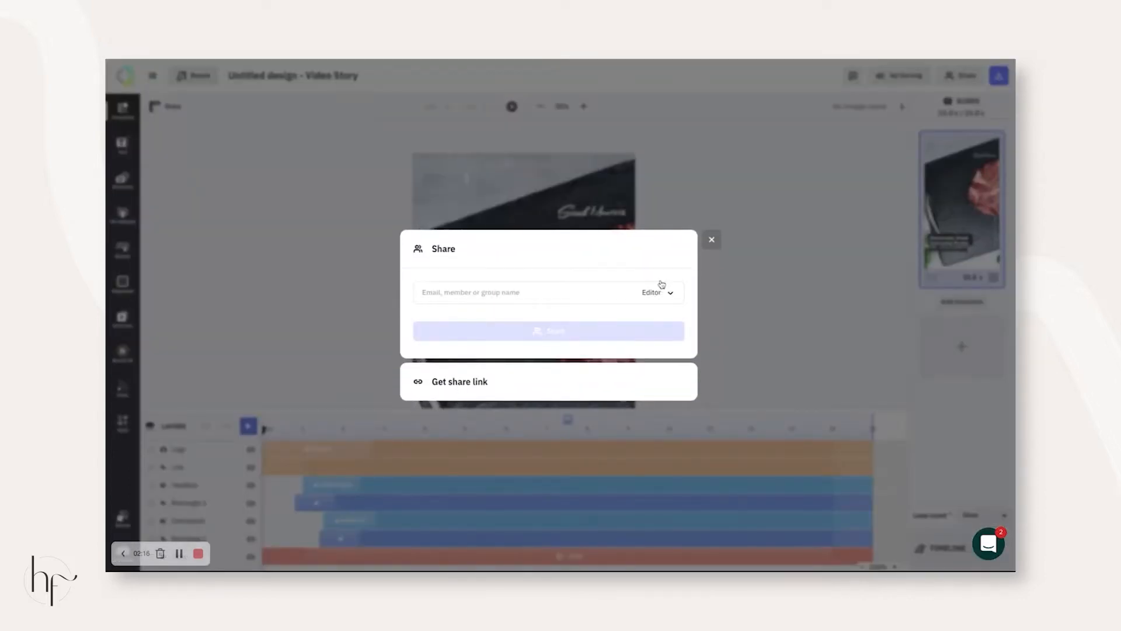
click(712, 240)
click(999, 76)
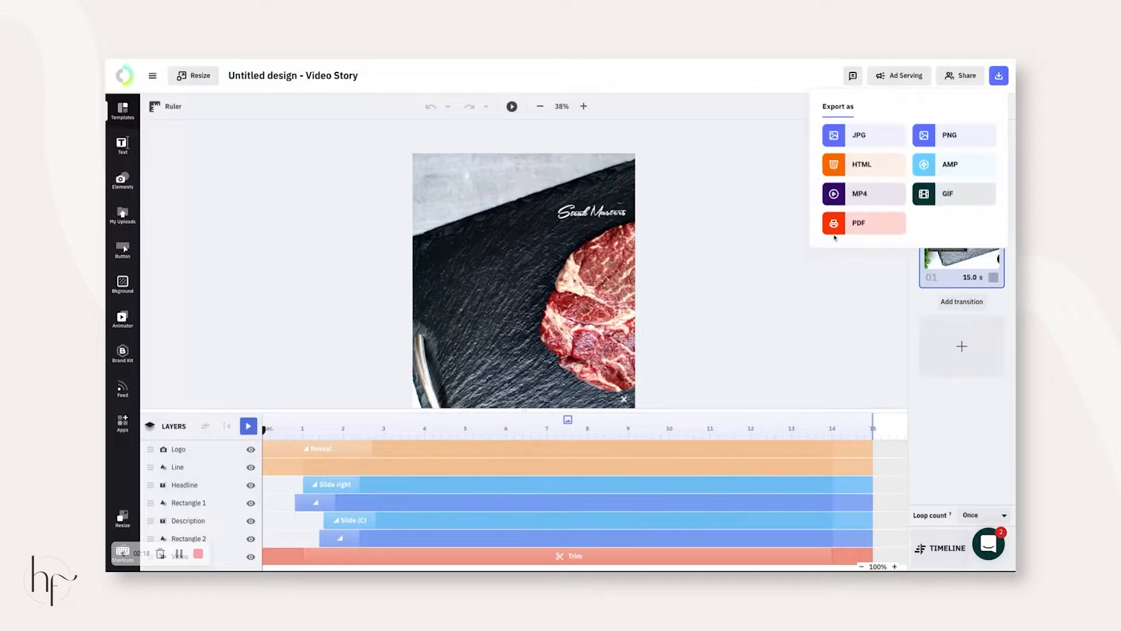
click(733, 216)
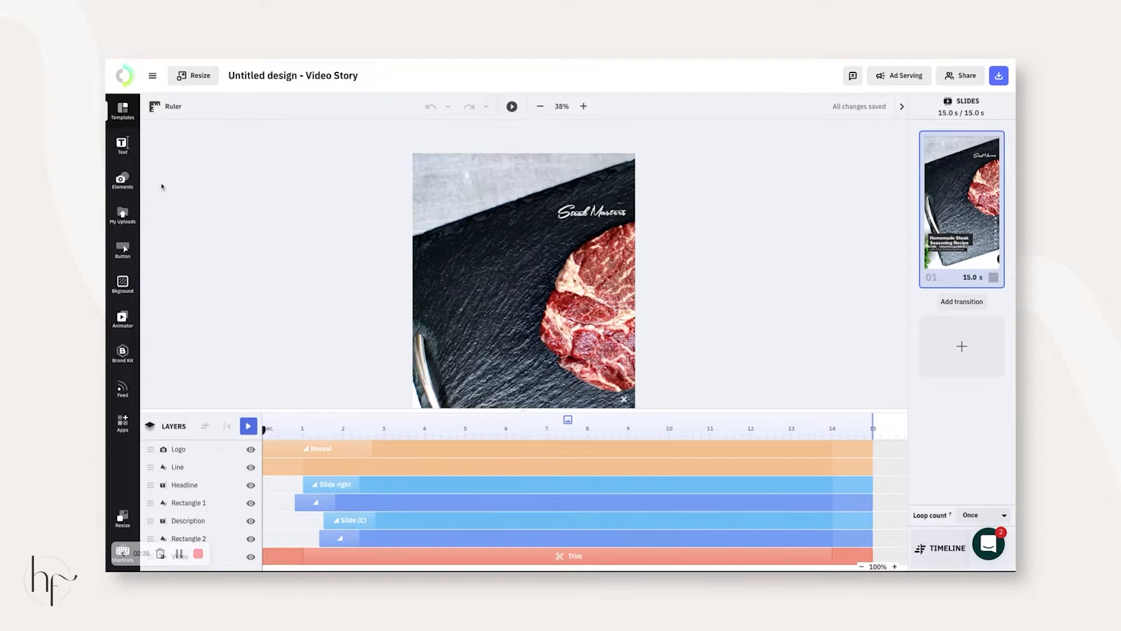
click(122, 215)
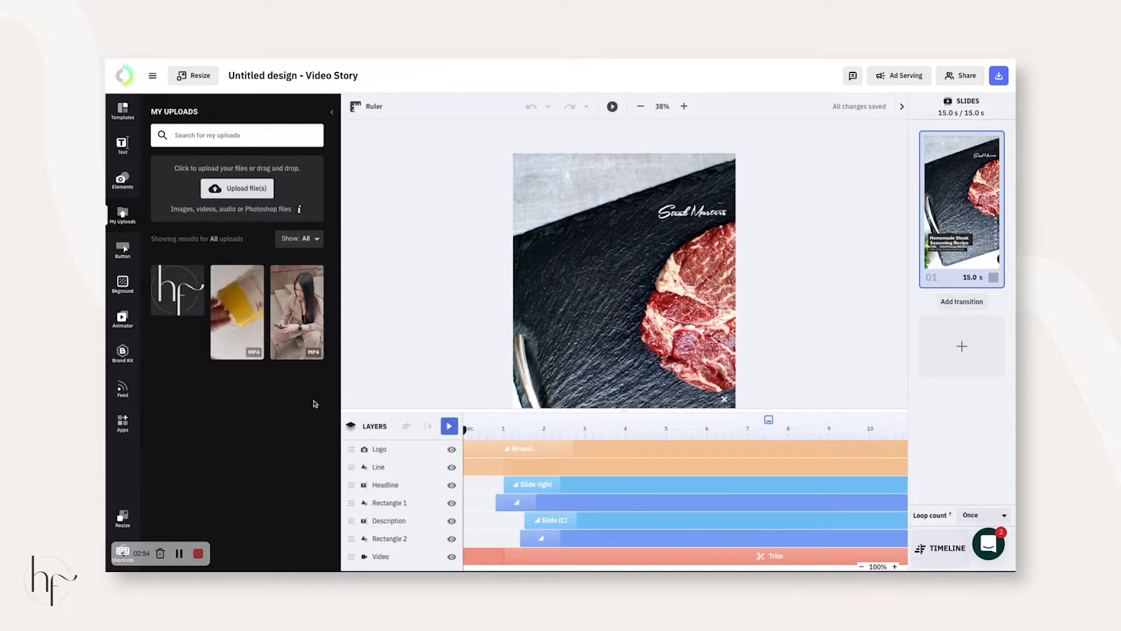
- Look over the steak template, then return to the My Designs list via the Creatopy logo
scroll(692, 273, down, 5)
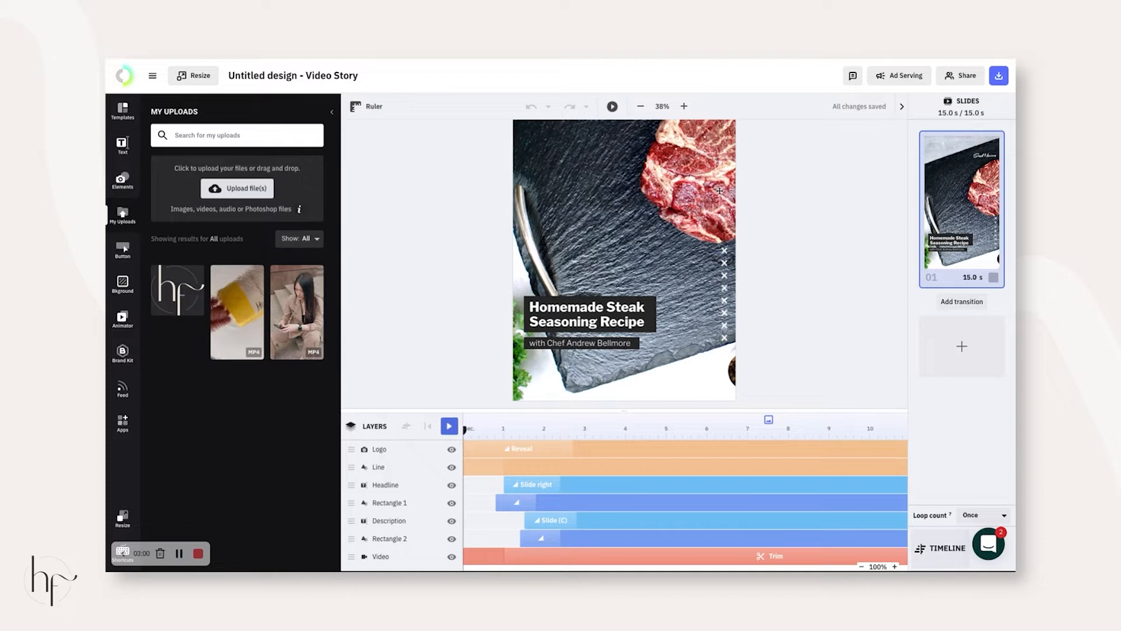
scroll(593, 244, up, 5)
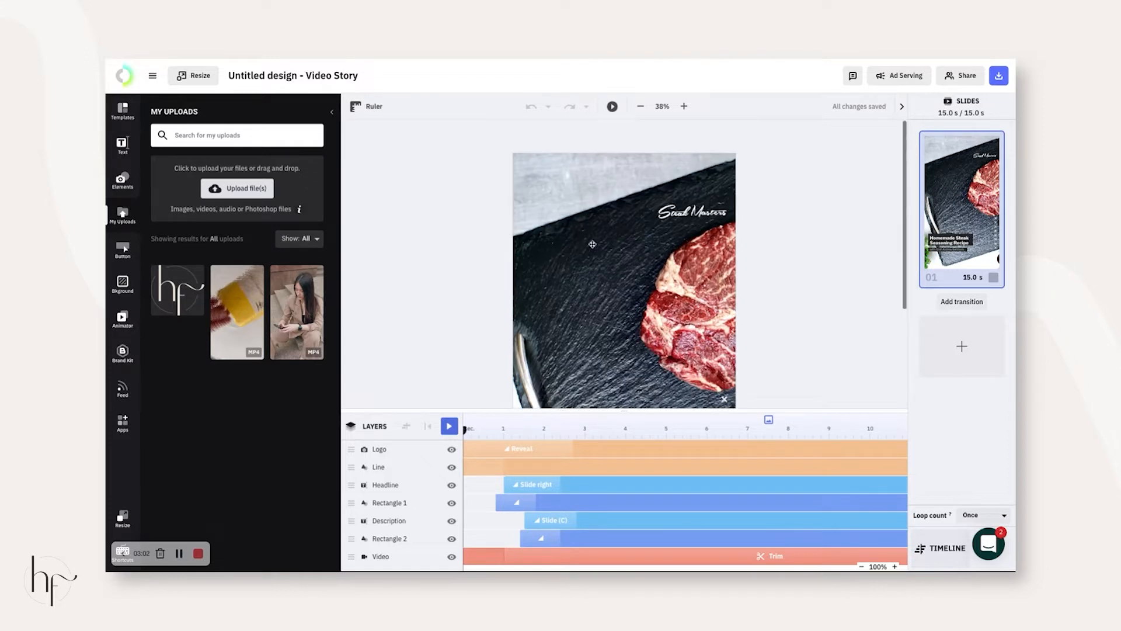
click(123, 75)
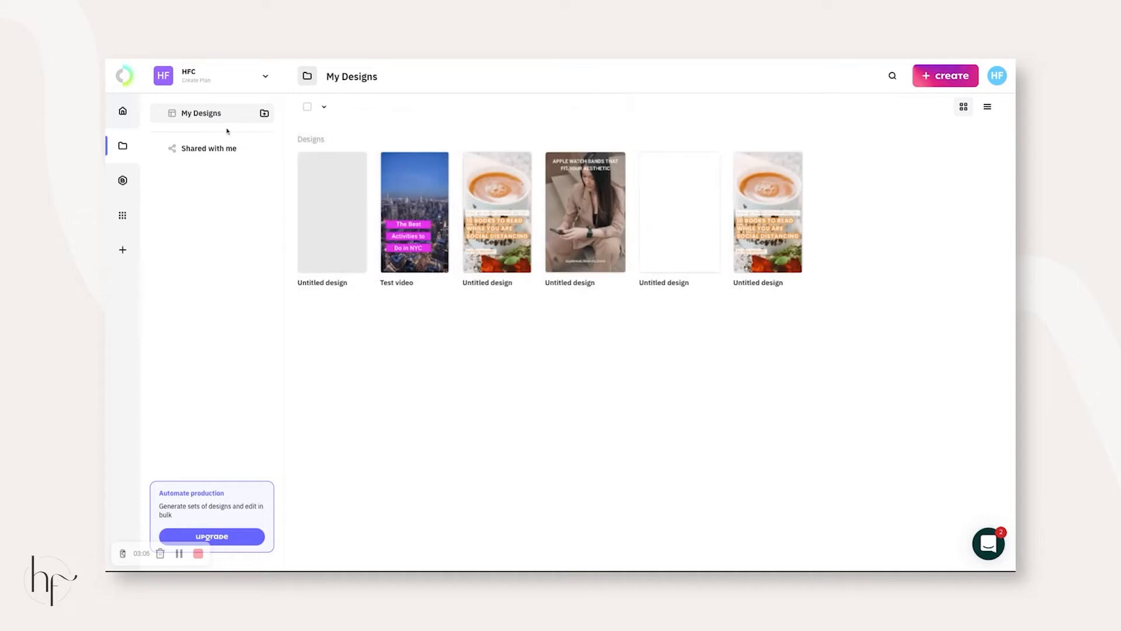
- Create a blank Video Story and add a 'woman talking to camera' stock clip
click(945, 75)
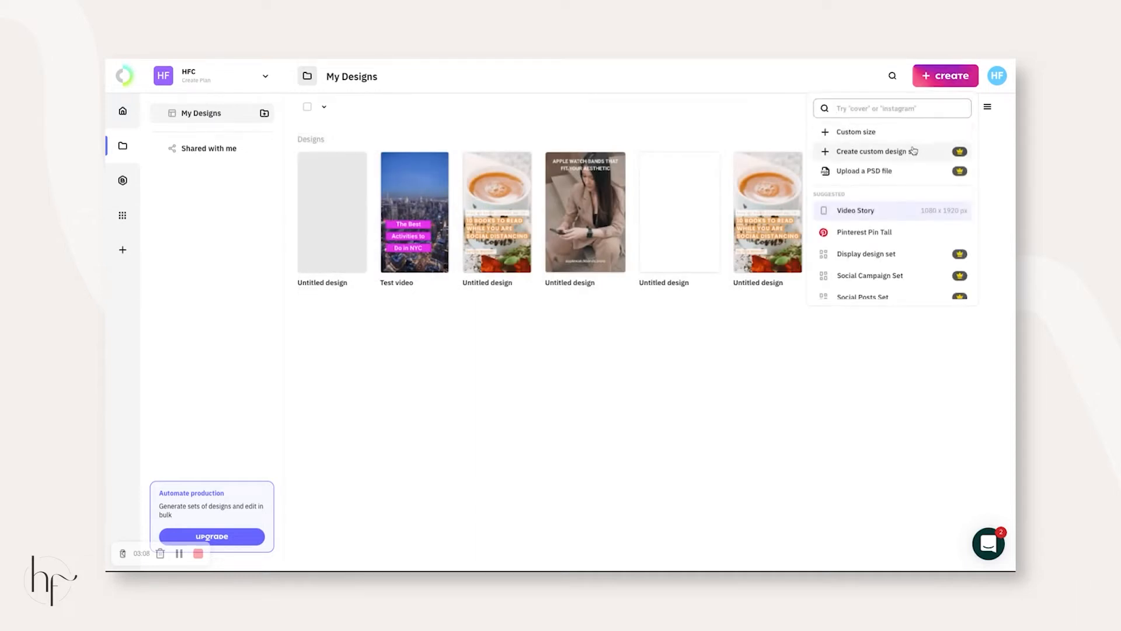
click(892, 220)
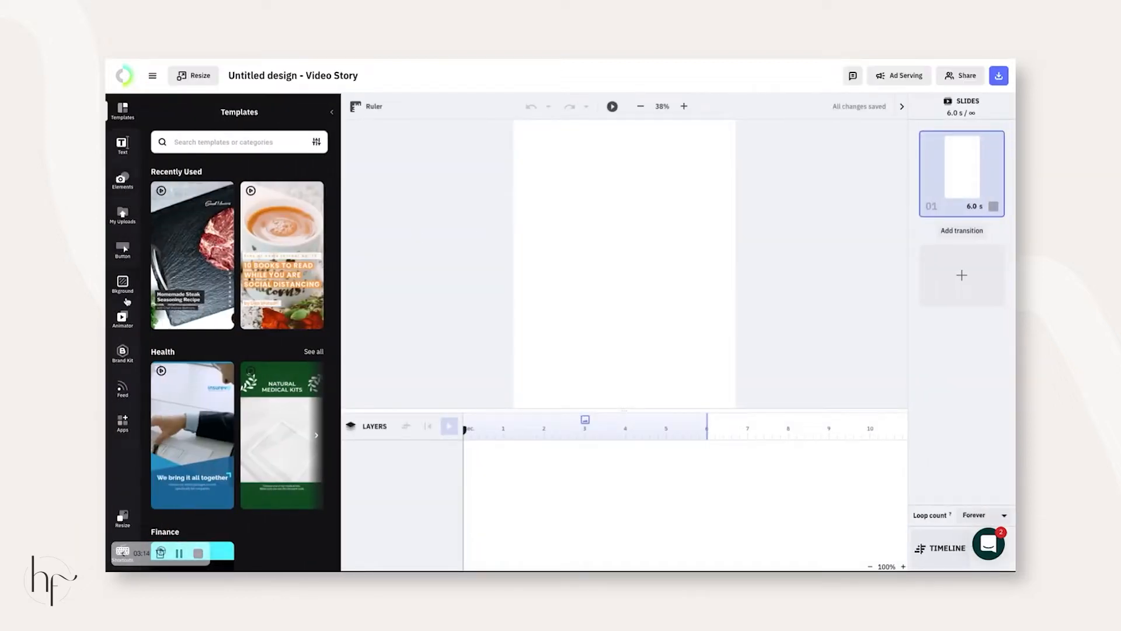
click(123, 182)
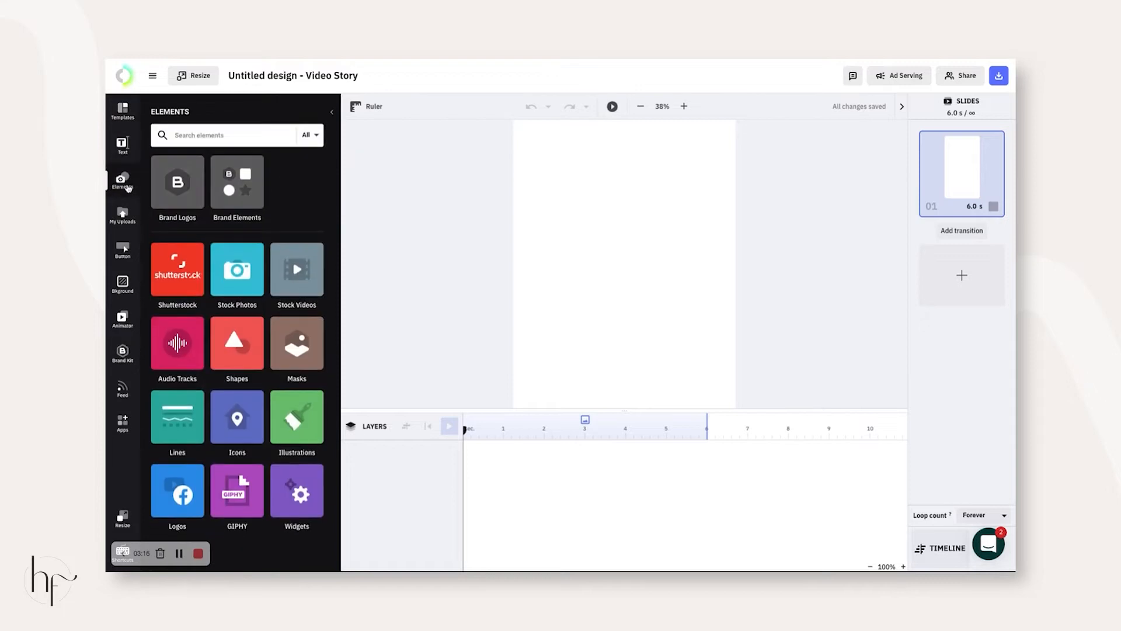
click(295, 273)
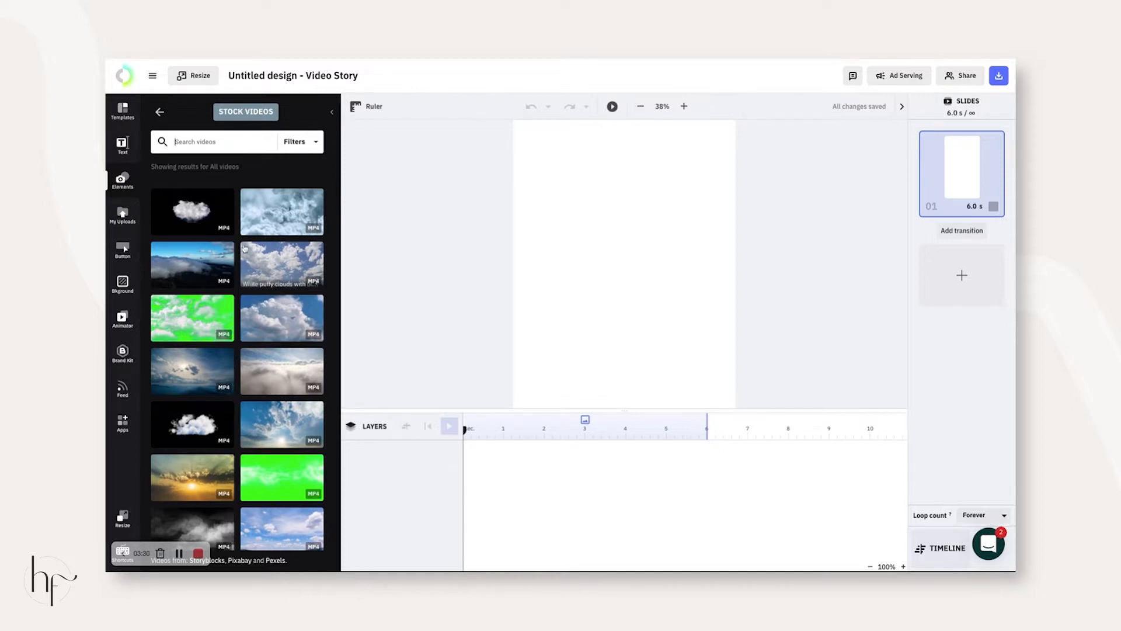
click(238, 152)
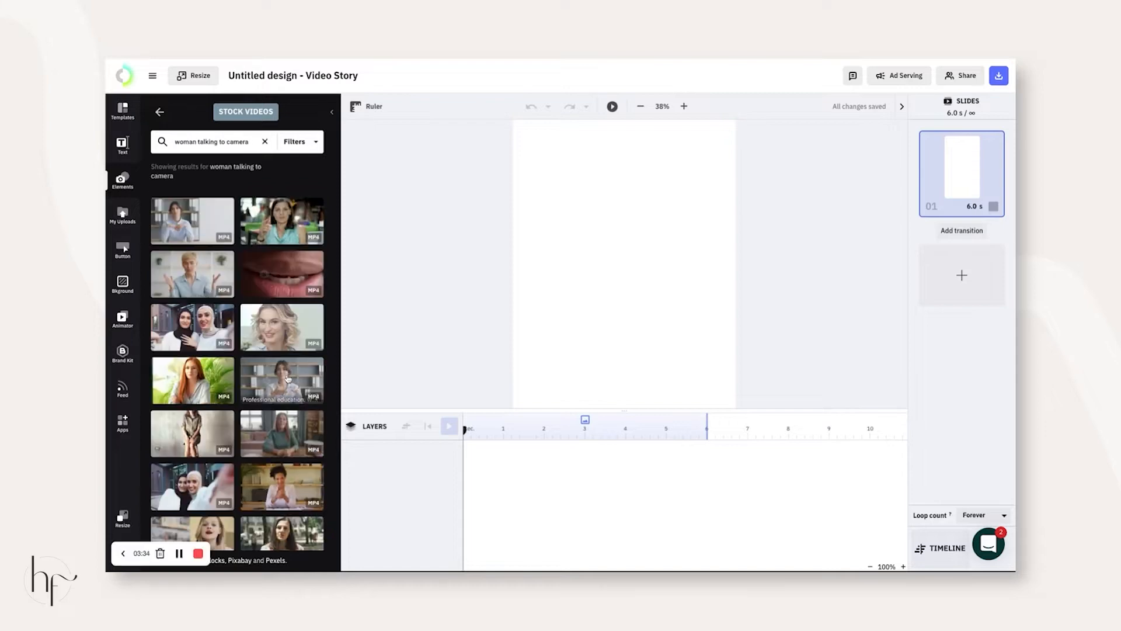
click(285, 379)
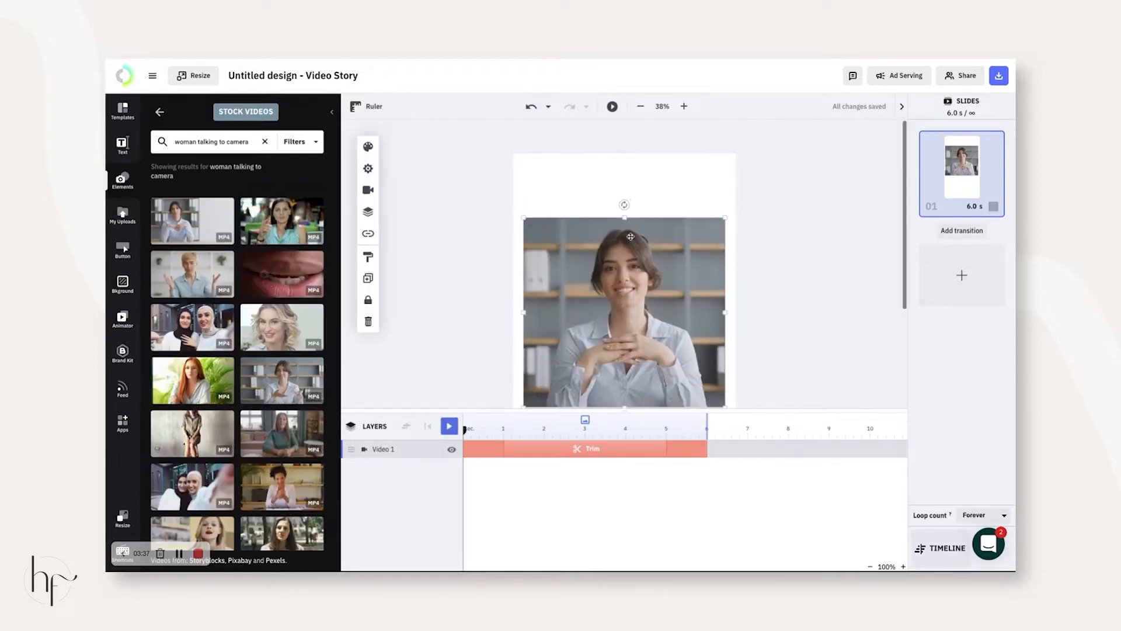
- Stretch the talking-woman video to the page's bottom, left and right edges
scroll(650, 270, down, 3)
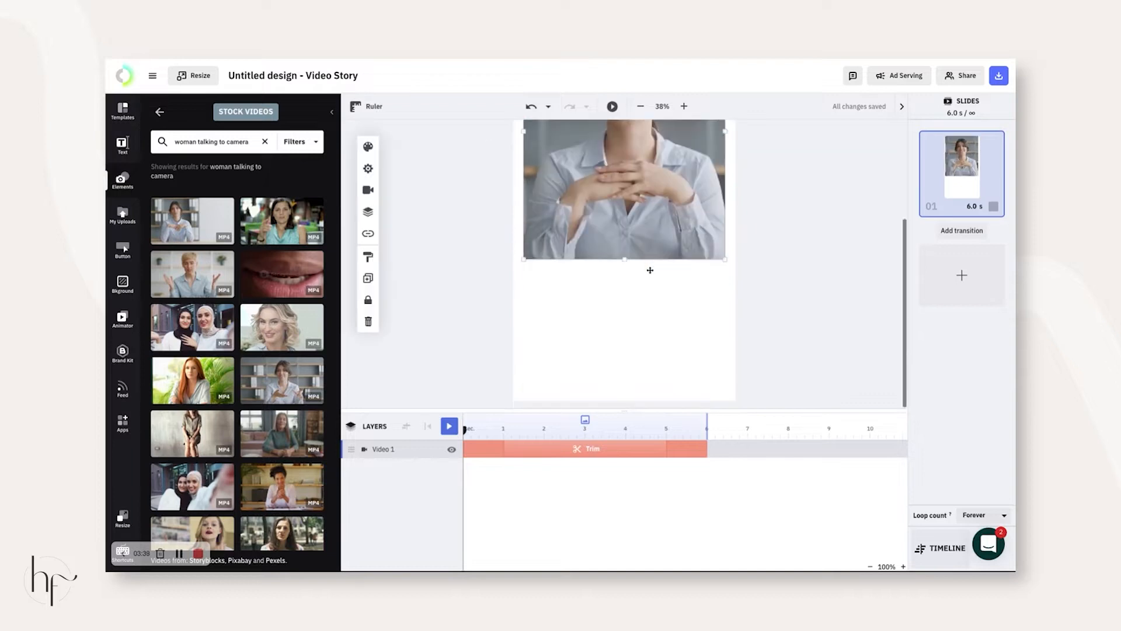
drag(625, 259, 626, 258)
drag(626, 257, 625, 401)
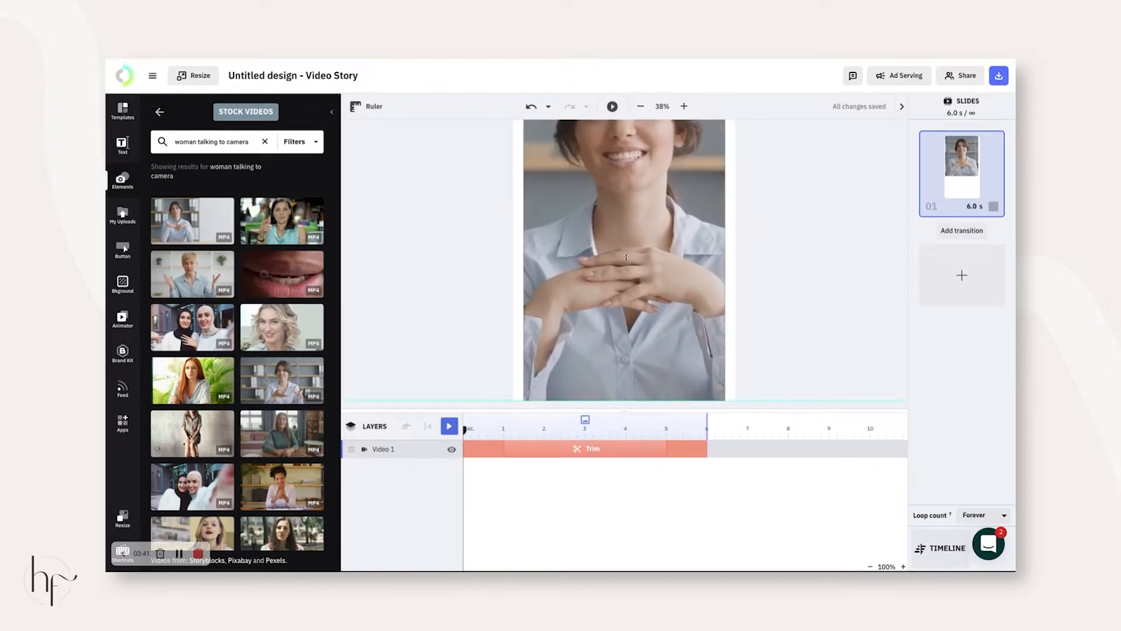
drag(523, 202, 513, 202)
drag(733, 206, 743, 206)
click(791, 213)
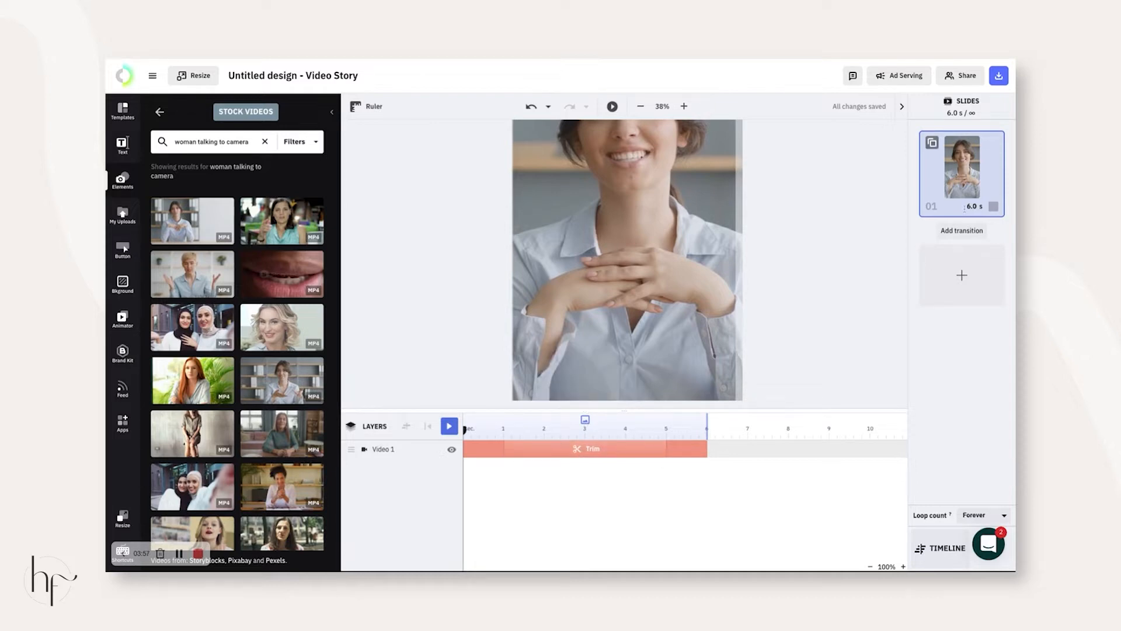
- Lengthen the first slide and its video clip to 12 seconds
drag(961, 216, 962, 260)
scroll(872, 452, right, 3)
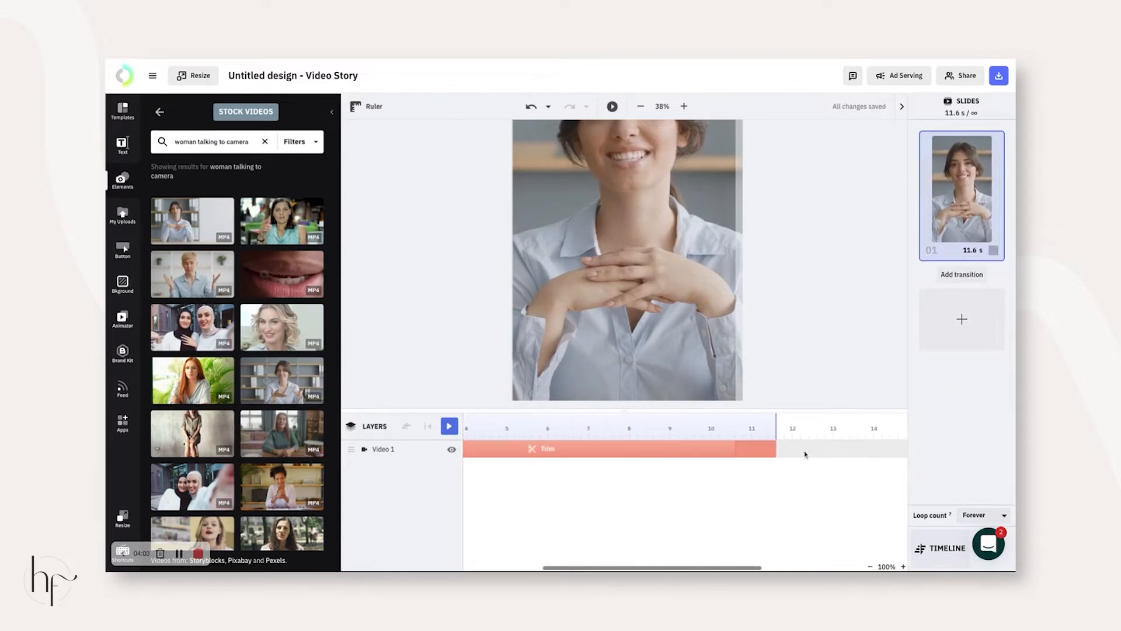
drag(776, 448, 874, 448)
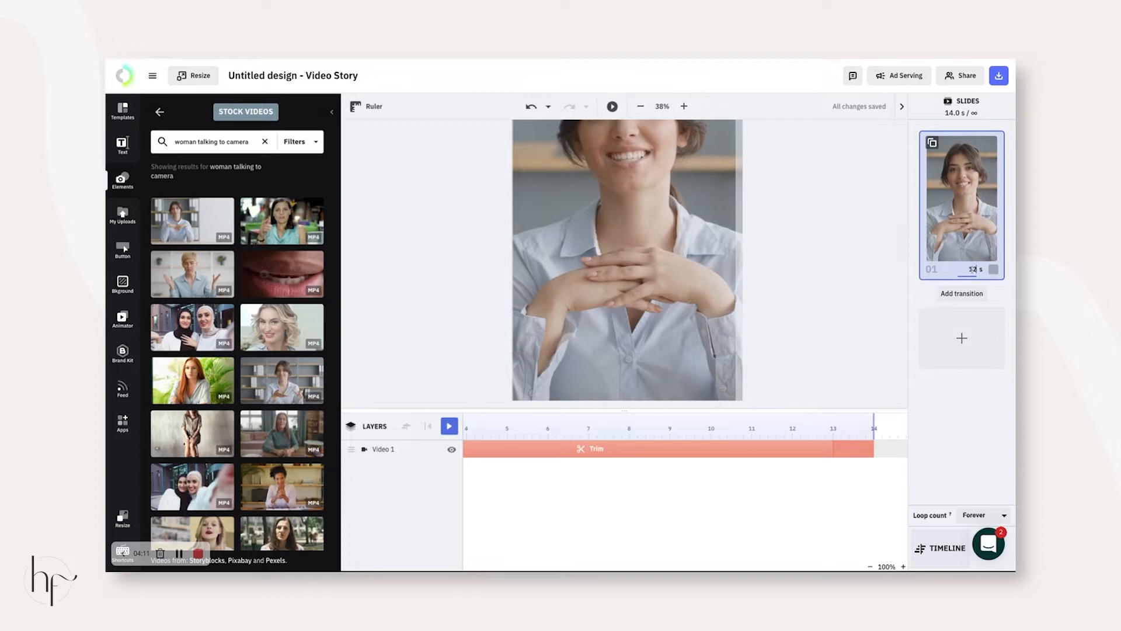
key(Return)
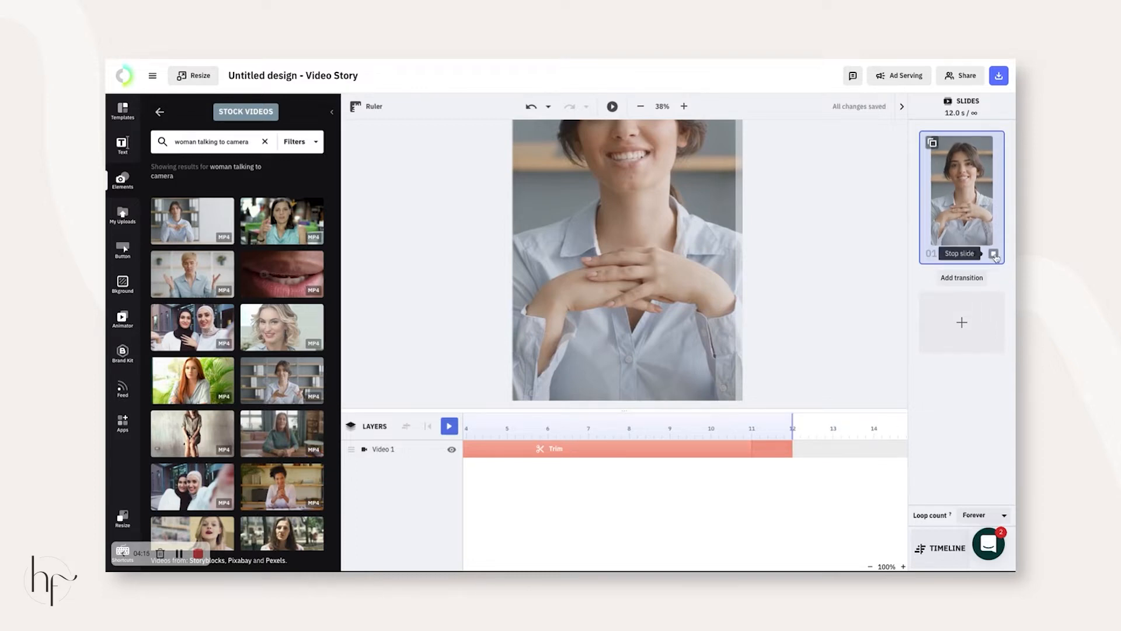
- Give the first slide an Alpha transition
click(970, 283)
click(851, 306)
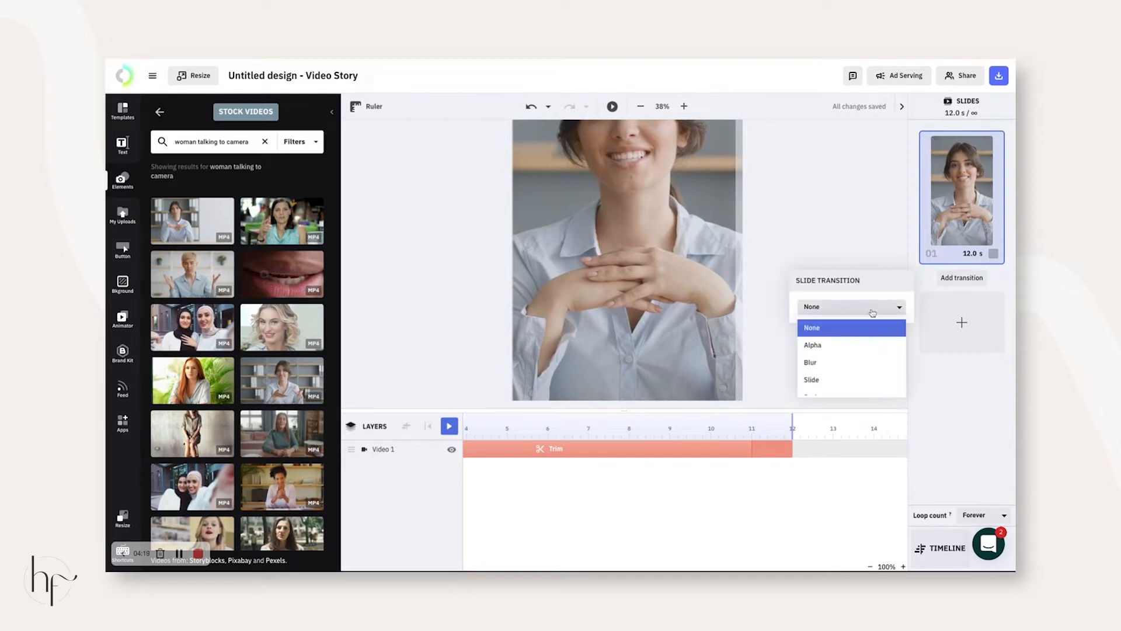
click(838, 347)
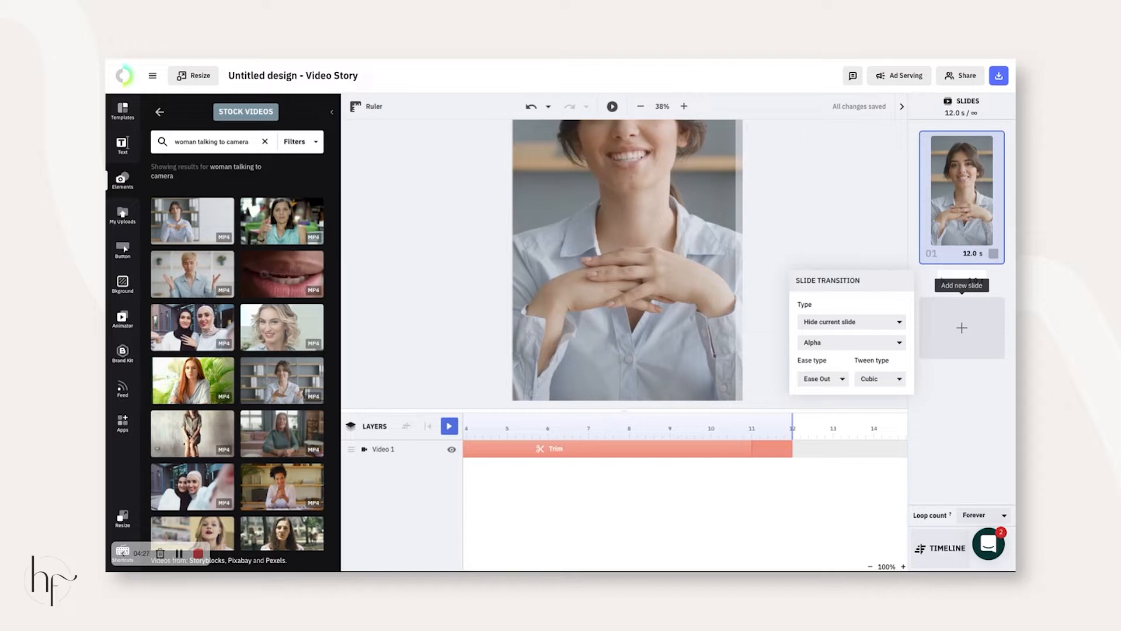
click(954, 328)
- Add a second slide with another woman-talking stock video, enlarged on the page
click(954, 329)
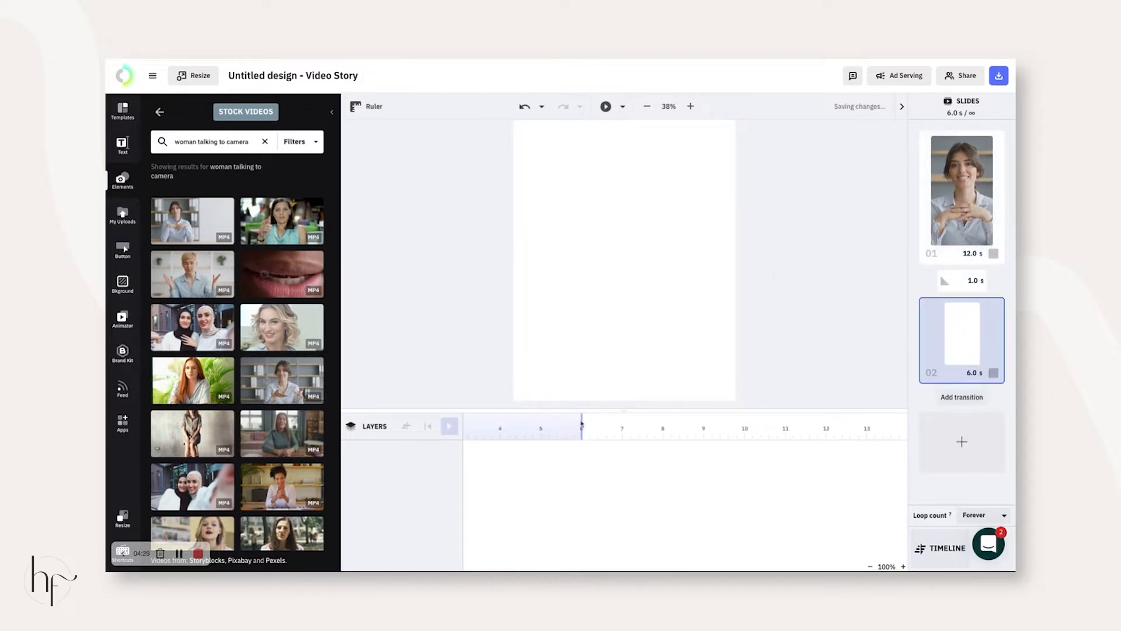
click(192, 274)
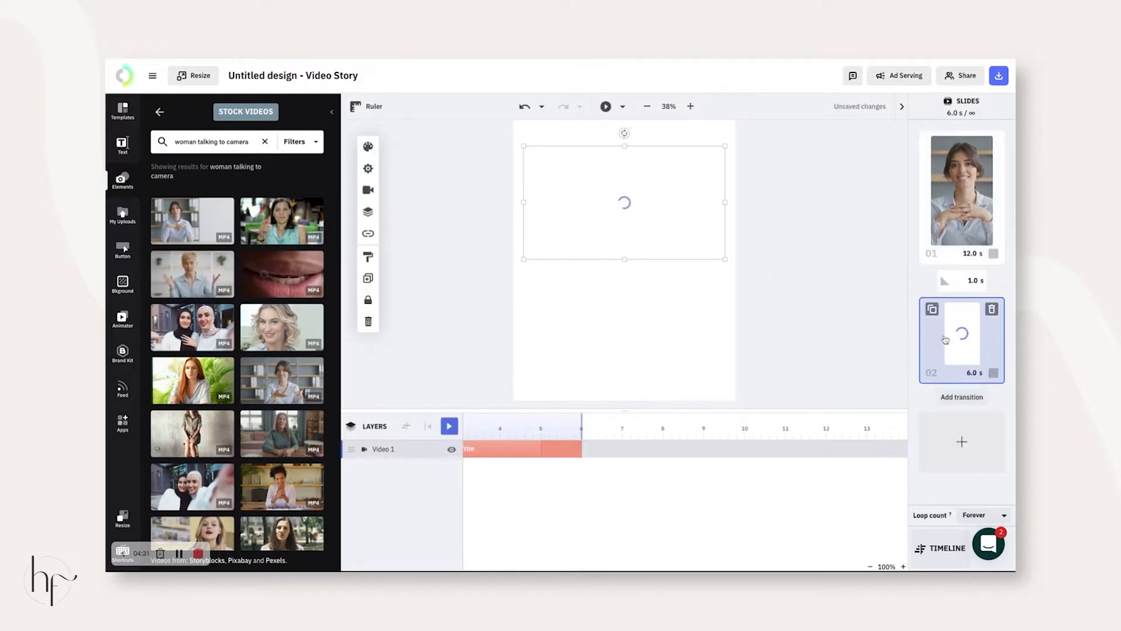
scroll(622, 202, up, 3)
drag(625, 294, 609, 181)
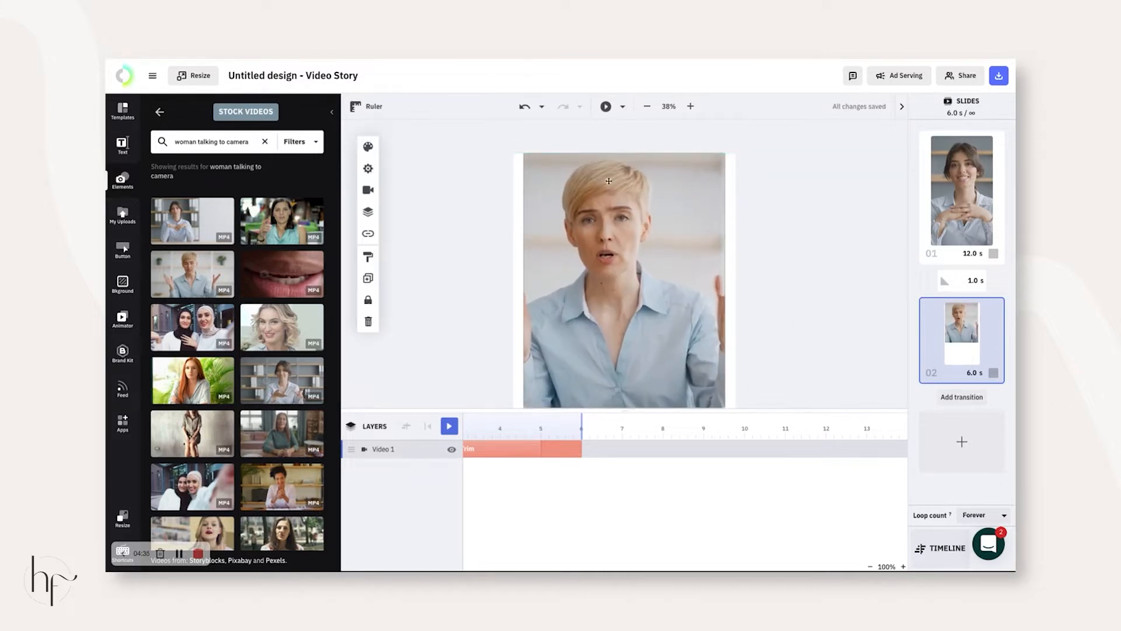
- Stretch slide 2's video to fill the page at 12.0 seconds, then return to slide 1
drag(525, 309, 514, 308)
drag(723, 280, 737, 263)
scroll(704, 285, down, 1)
scroll(657, 296, down, 3)
drag(627, 258, 627, 400)
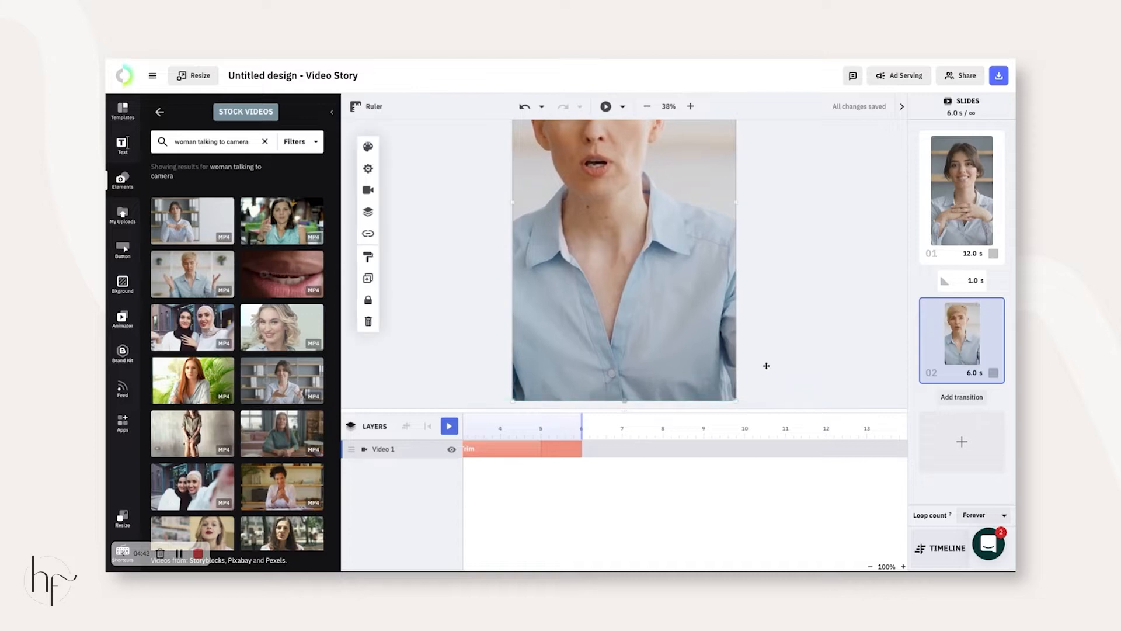
click(891, 303)
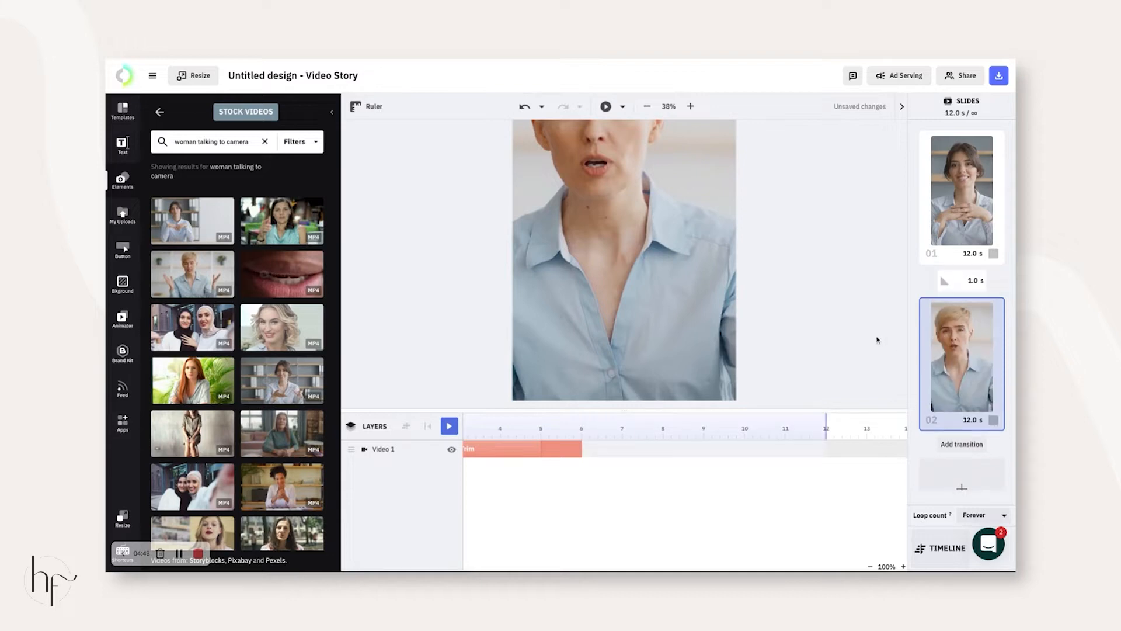
scroll(511, 462, up, 1)
click(961, 201)
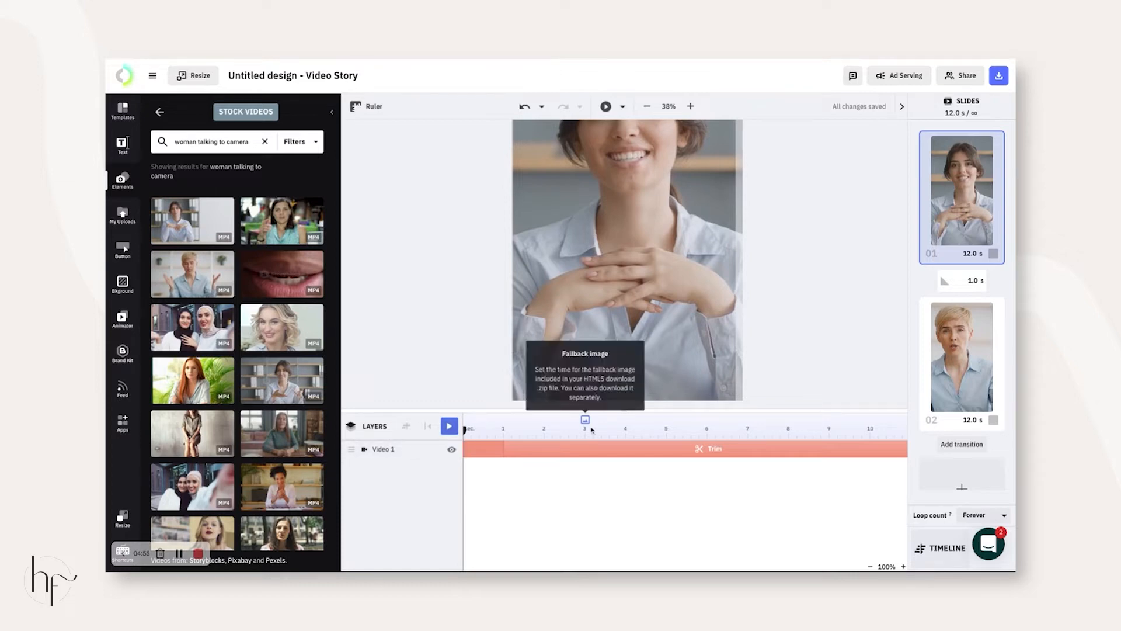
- Preview the first slide's playback, then open the My Uploads library
click(446, 427)
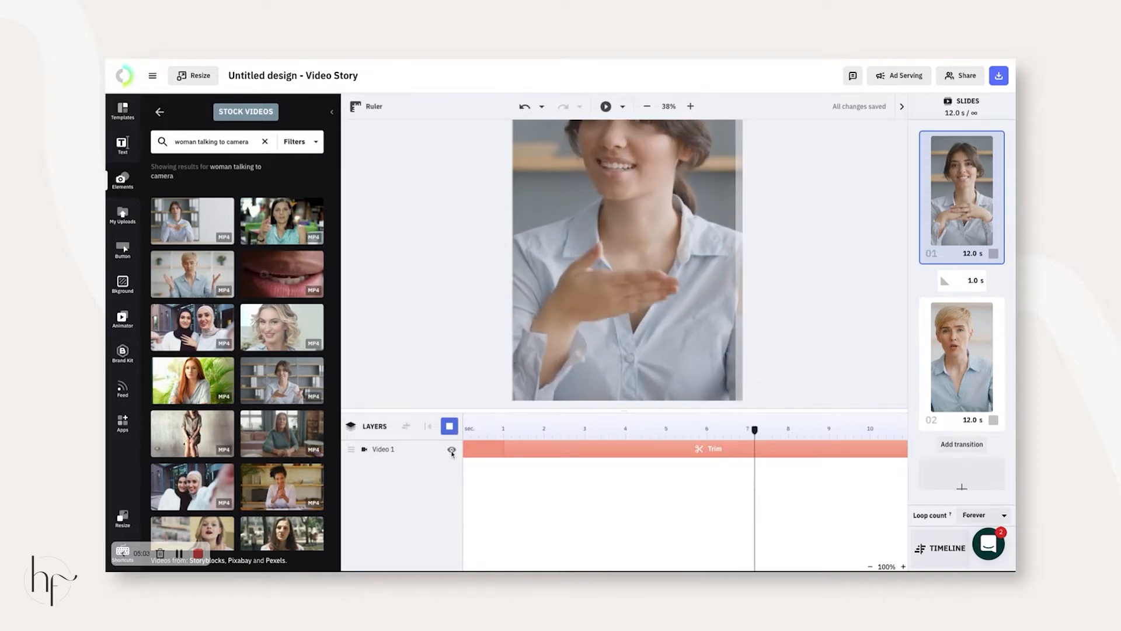
click(450, 427)
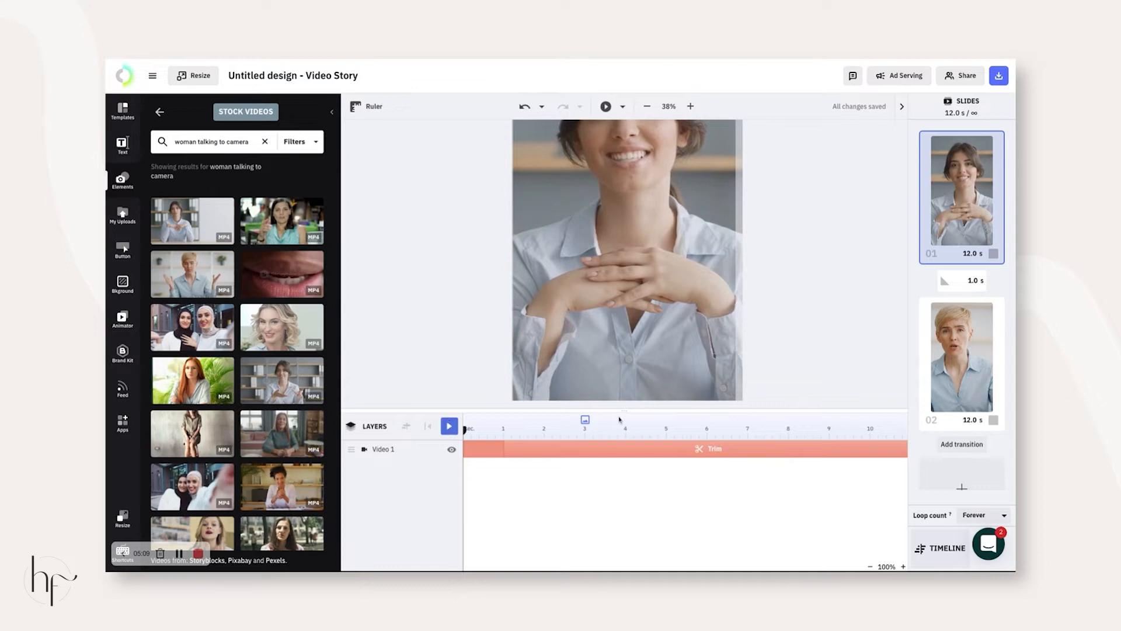
click(122, 145)
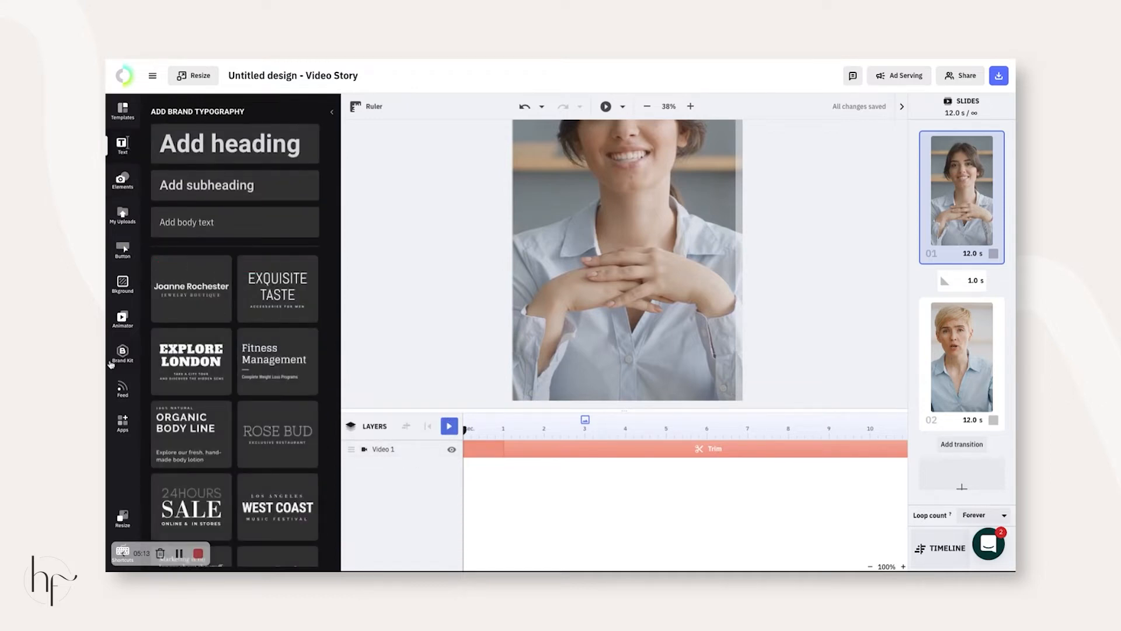
click(123, 216)
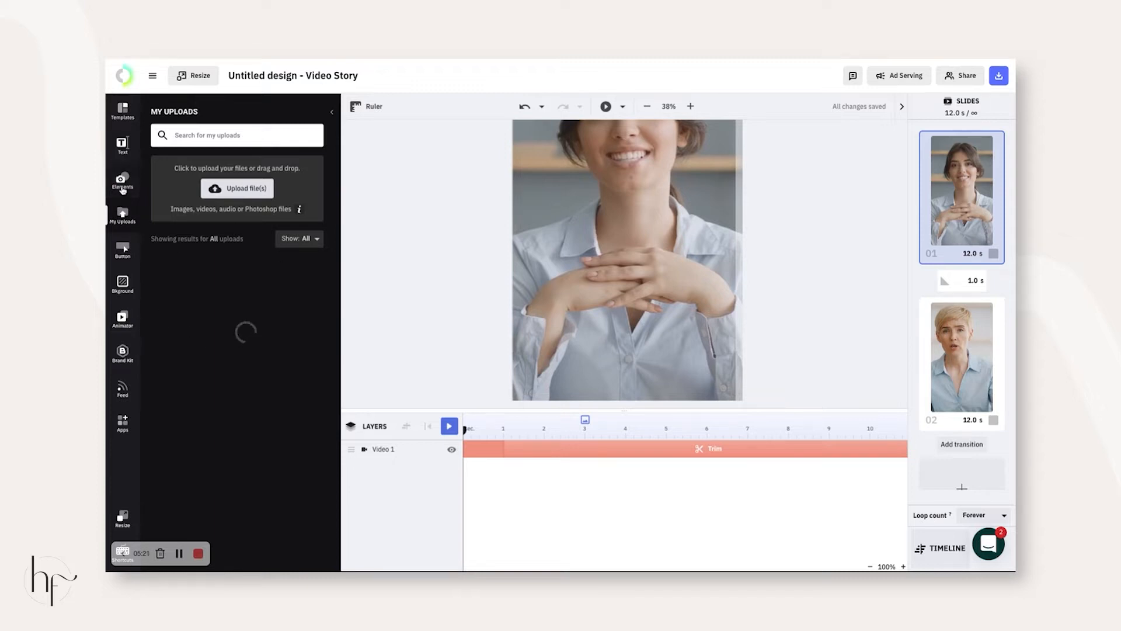
- Place the hf logo lower-left, resized, visible until about 6 seconds
click(172, 286)
drag(655, 229, 584, 381)
drag(592, 319, 554, 363)
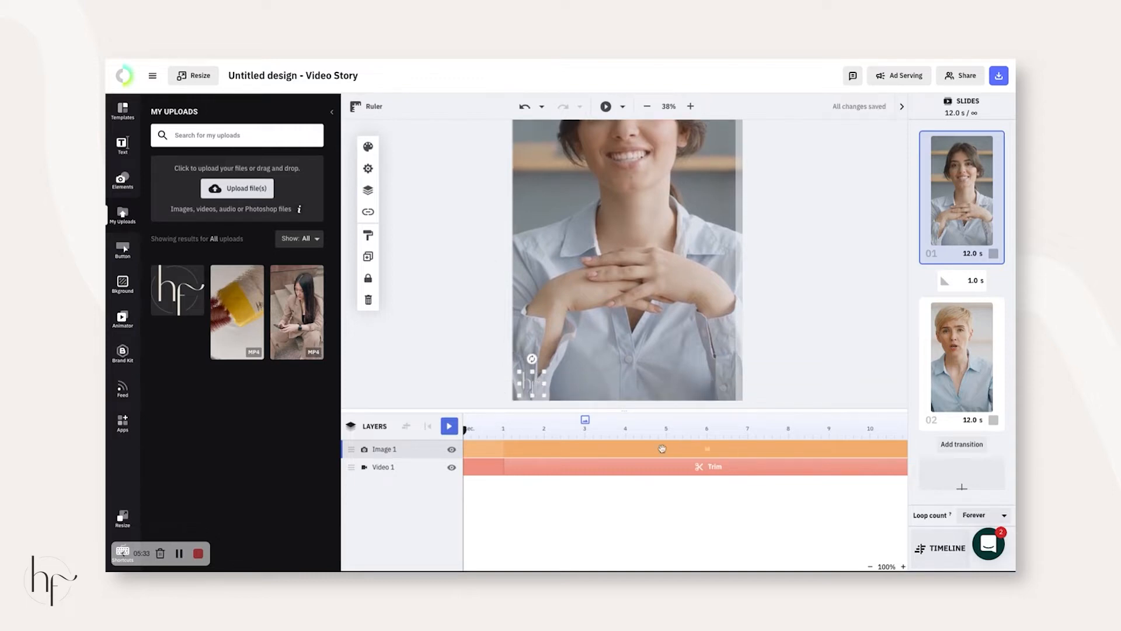
scroll(662, 451, right, 4)
drag(785, 449, 545, 450)
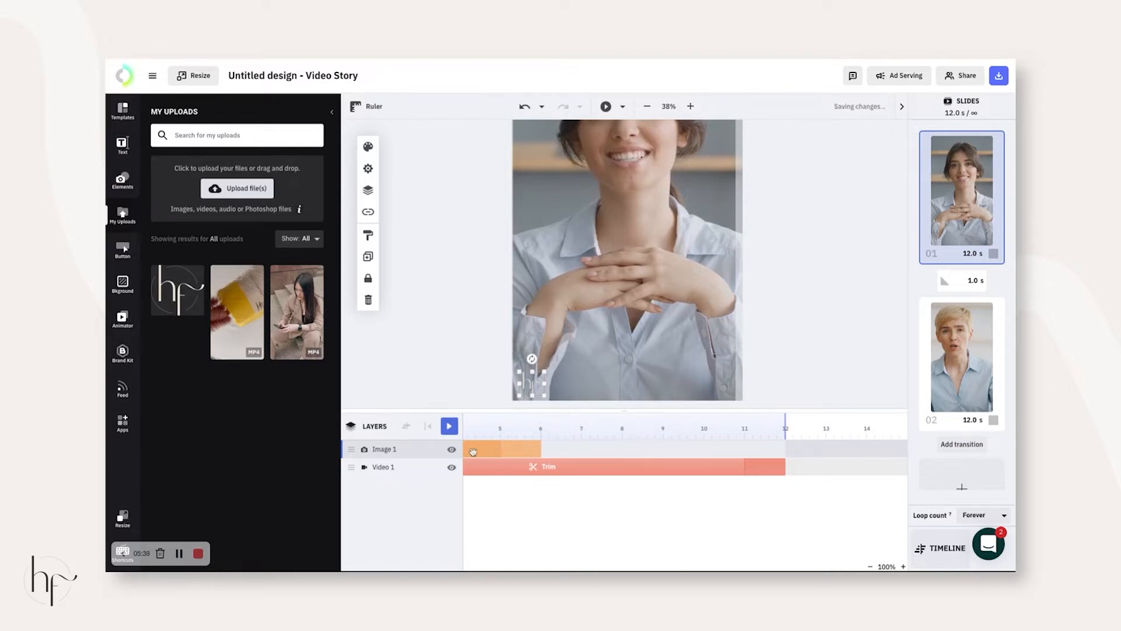
- Duplicate the logo and show the copy lower-right from 6 to 12 seconds
key(ctrl+d)
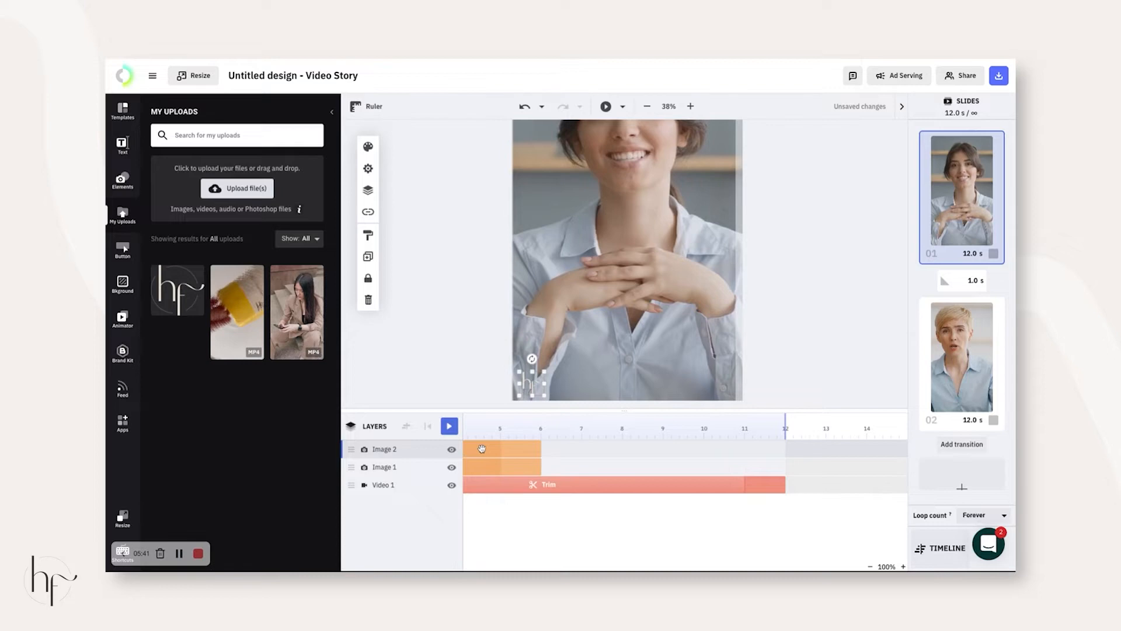
drag(485, 449, 686, 444)
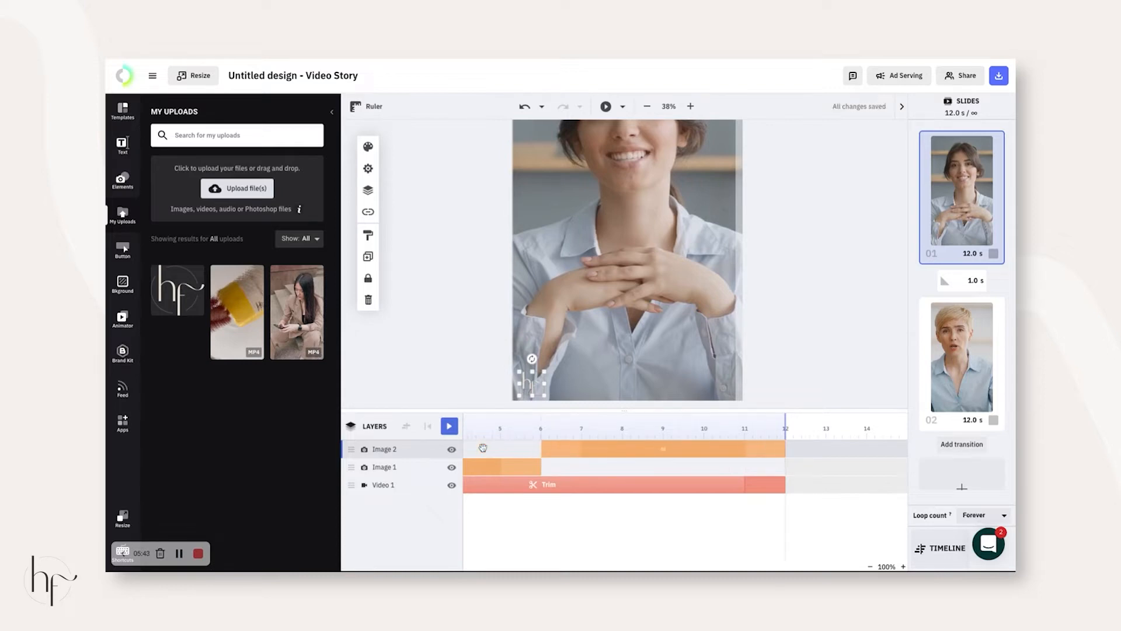
drag(534, 386, 722, 386)
drag(534, 386, 711, 395)
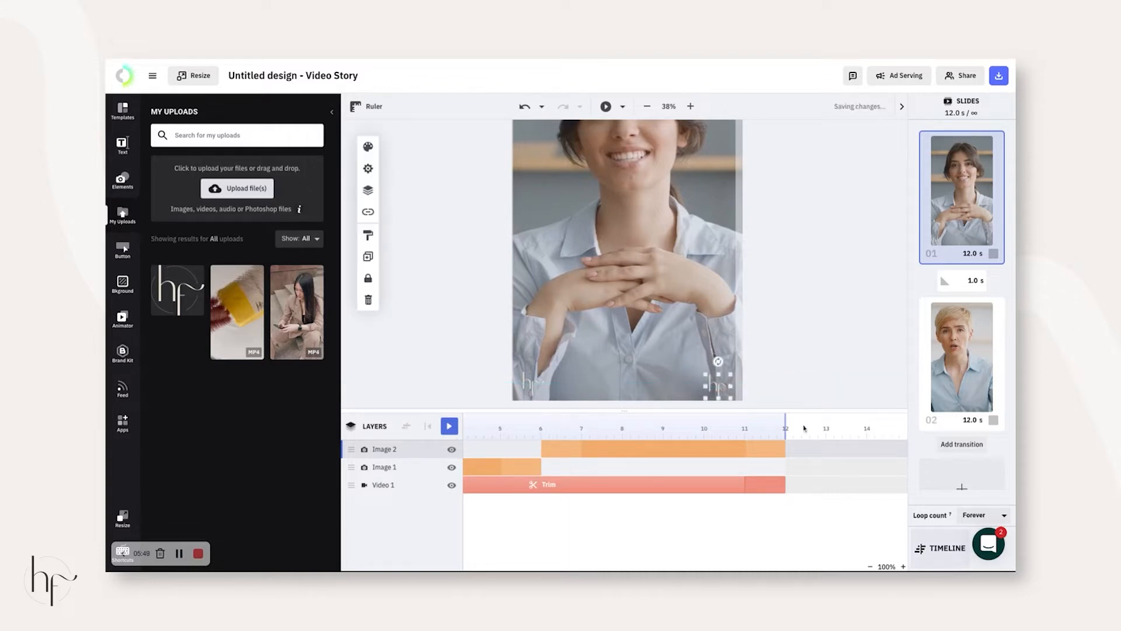
- Adjust the first slide's end time and preview the logo swap
drag(787, 422, 787, 420)
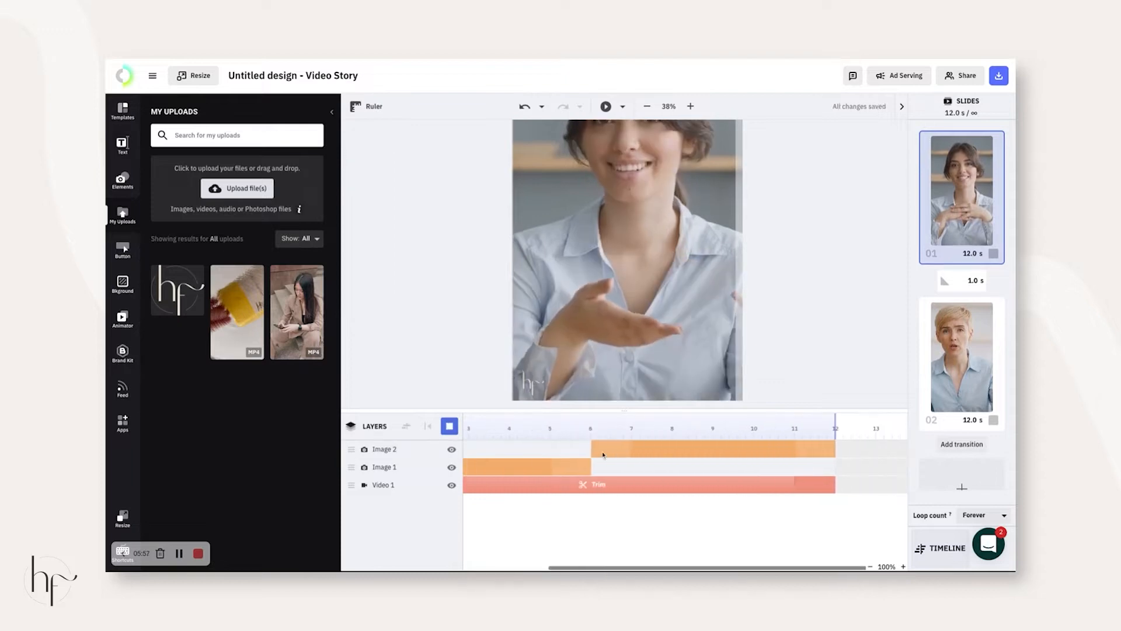
scroll(603, 455, right, 1)
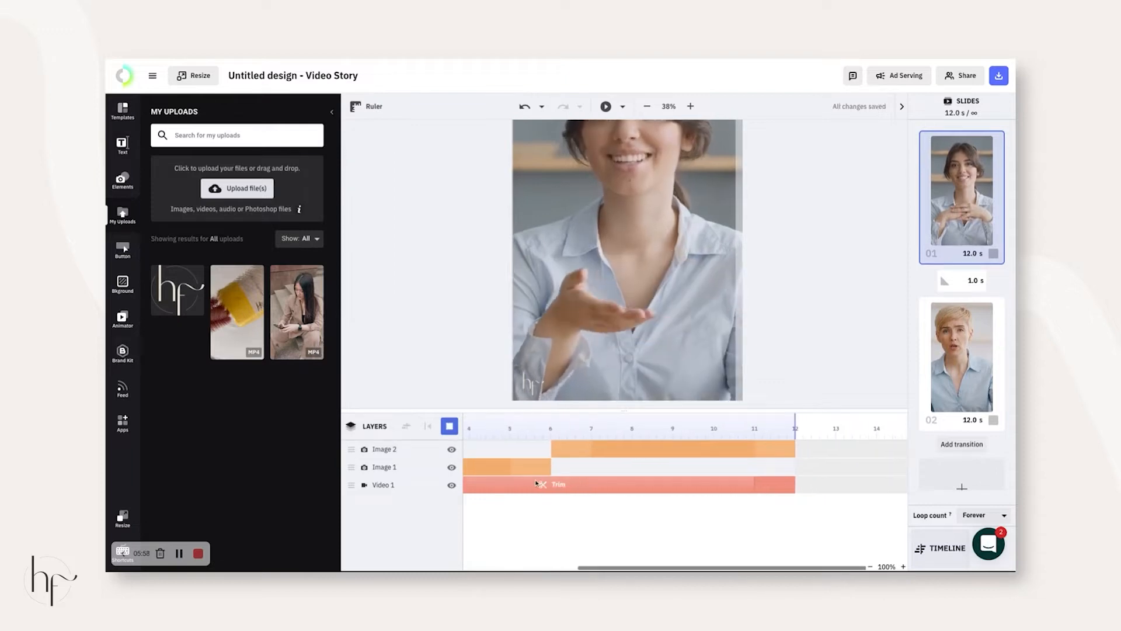
scroll(537, 482, left, 2)
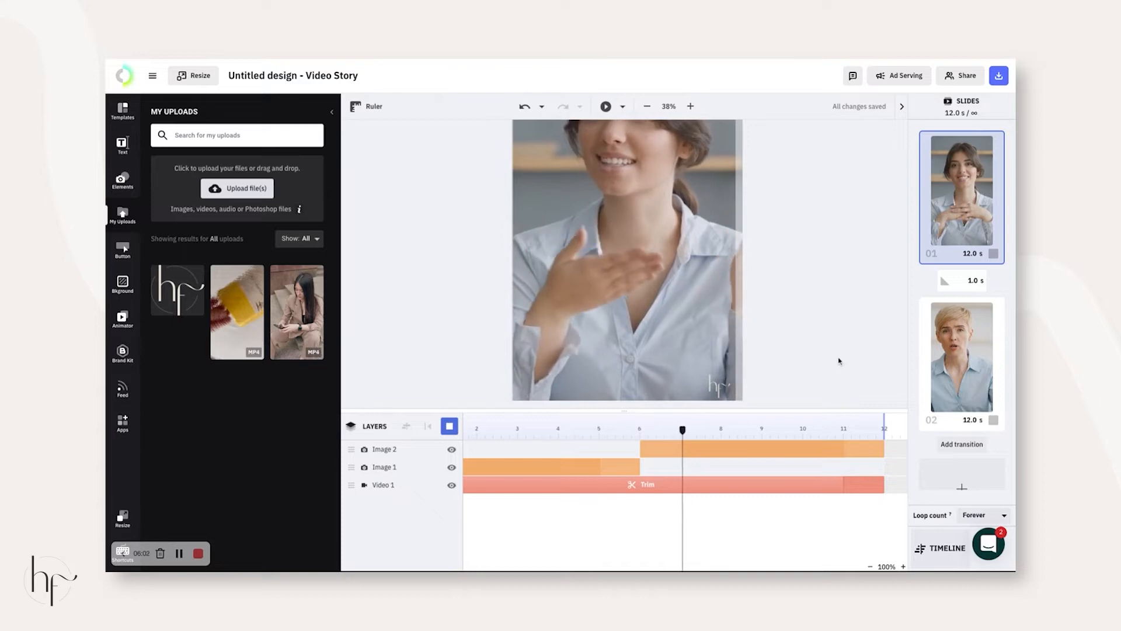
click(450, 428)
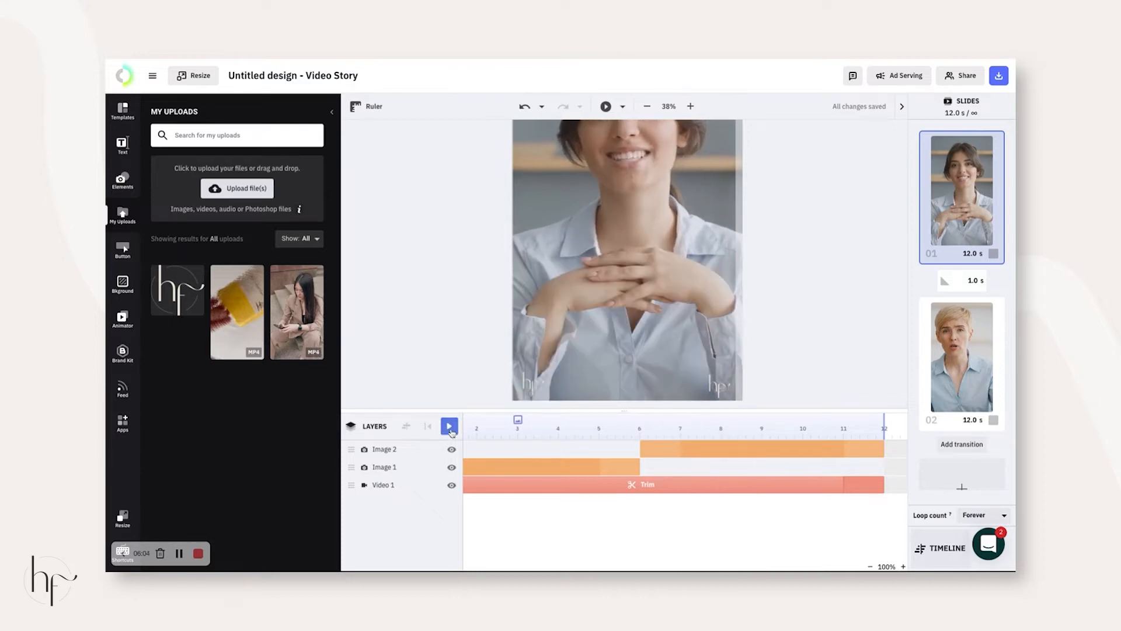
scroll(663, 453, right, 2)
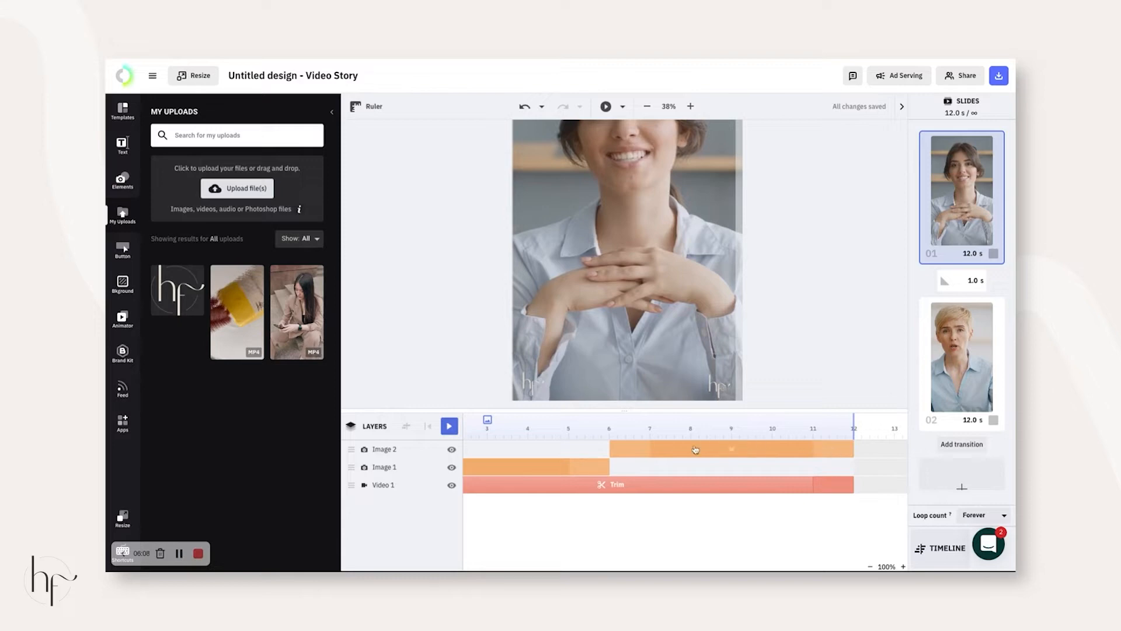
- Give the logo copy a Fade entrance and the first logo a Fade exit
click(635, 453)
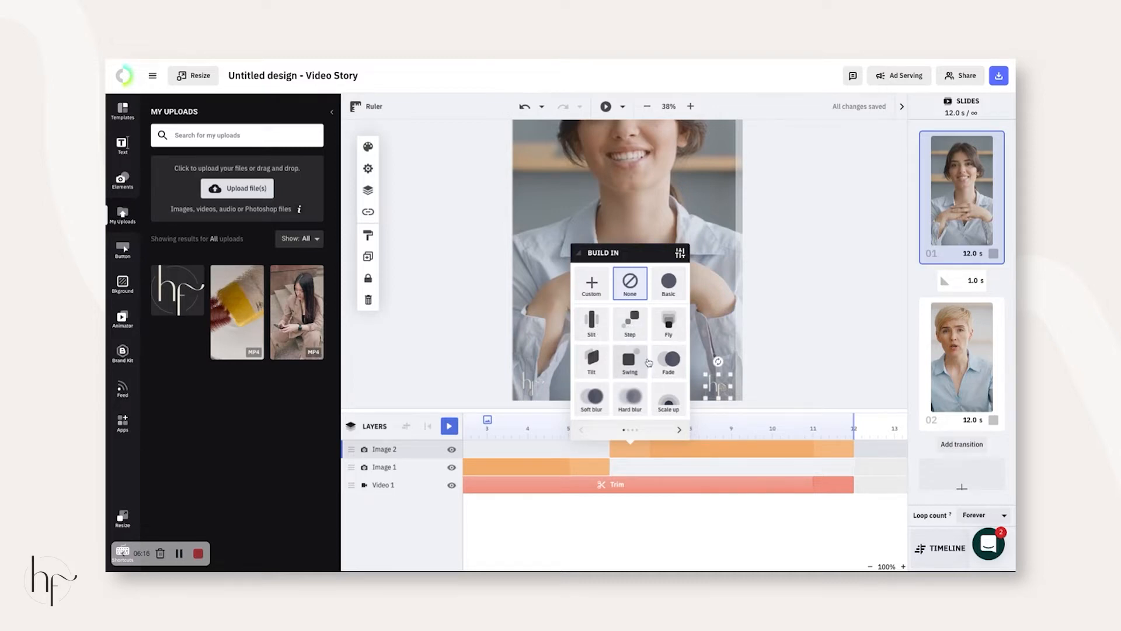
click(669, 359)
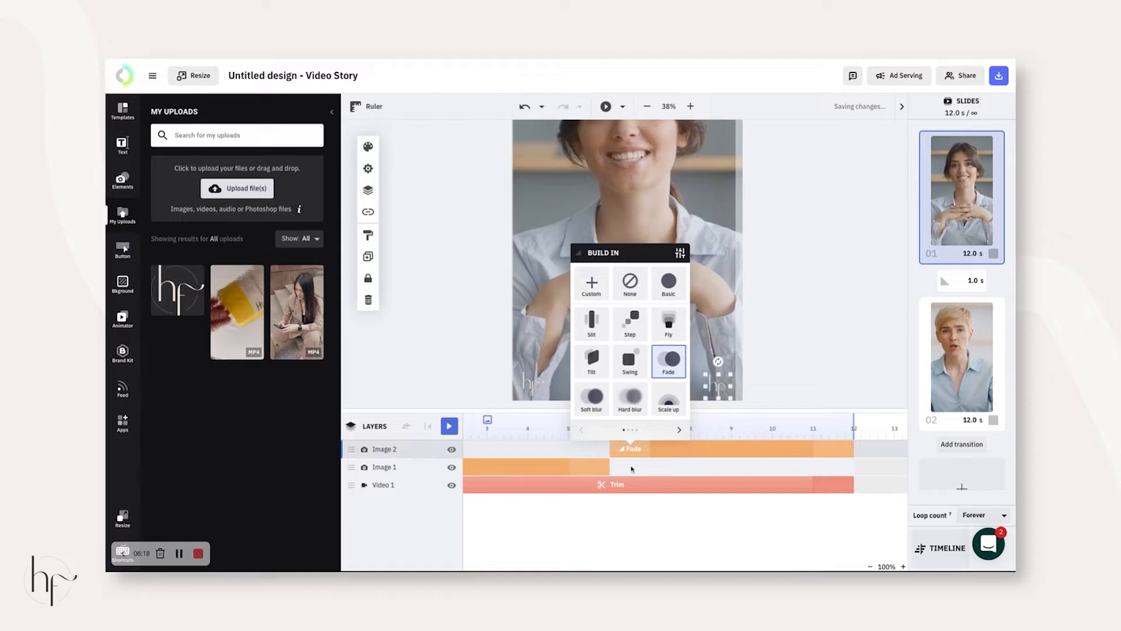
click(585, 471)
click(628, 378)
click(770, 328)
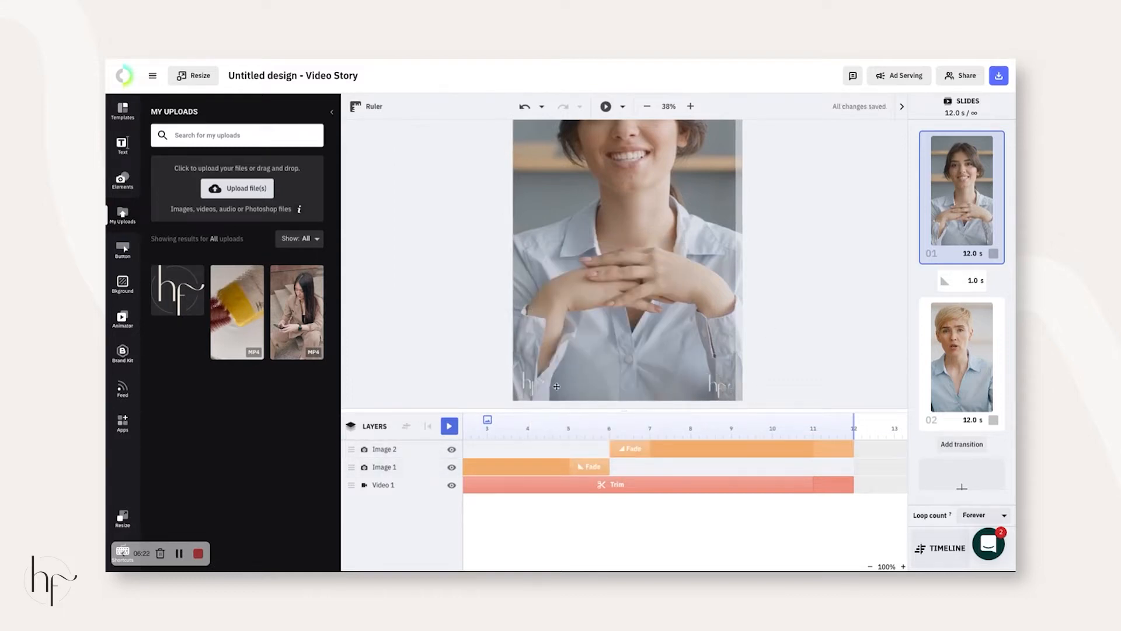
- Preview the logo swap from about 5.4 seconds, then show the text styles
click(586, 432)
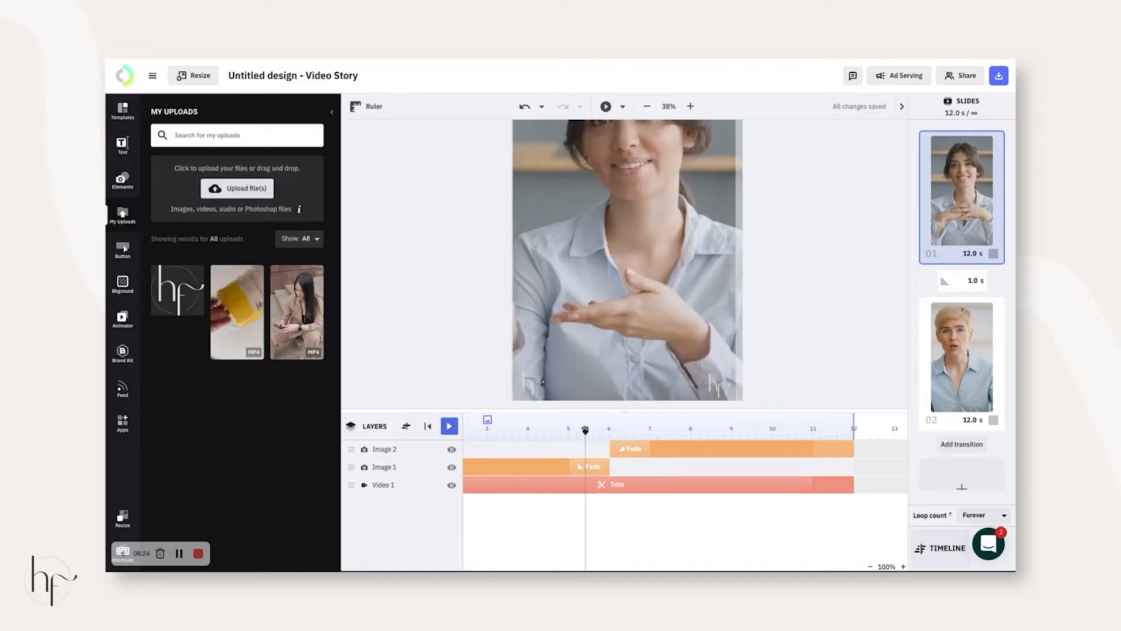
click(451, 425)
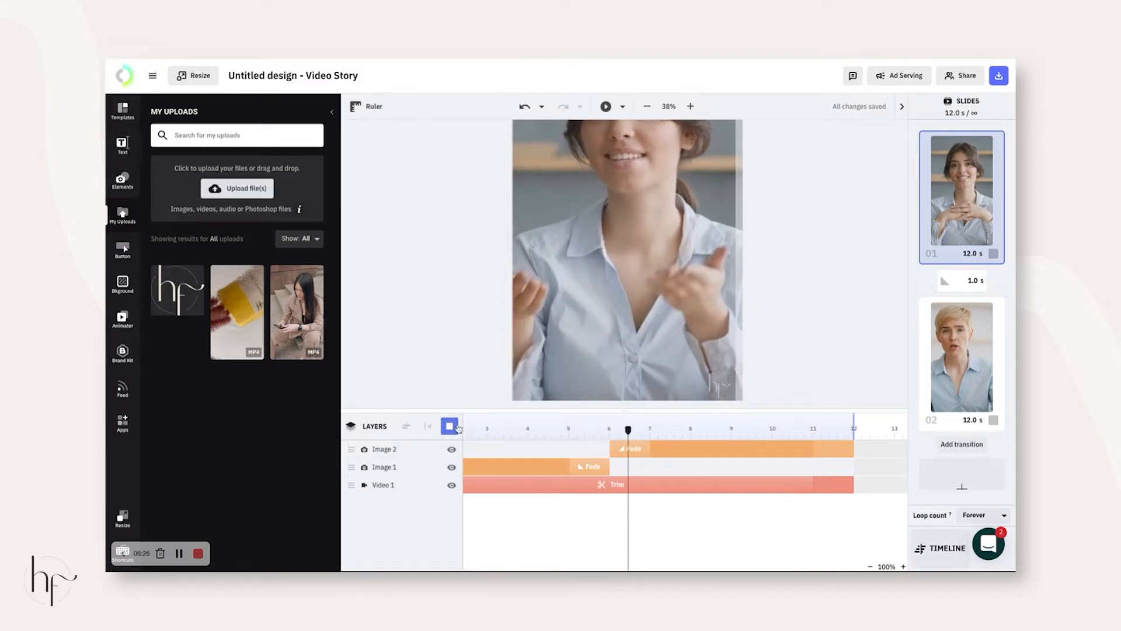
click(451, 426)
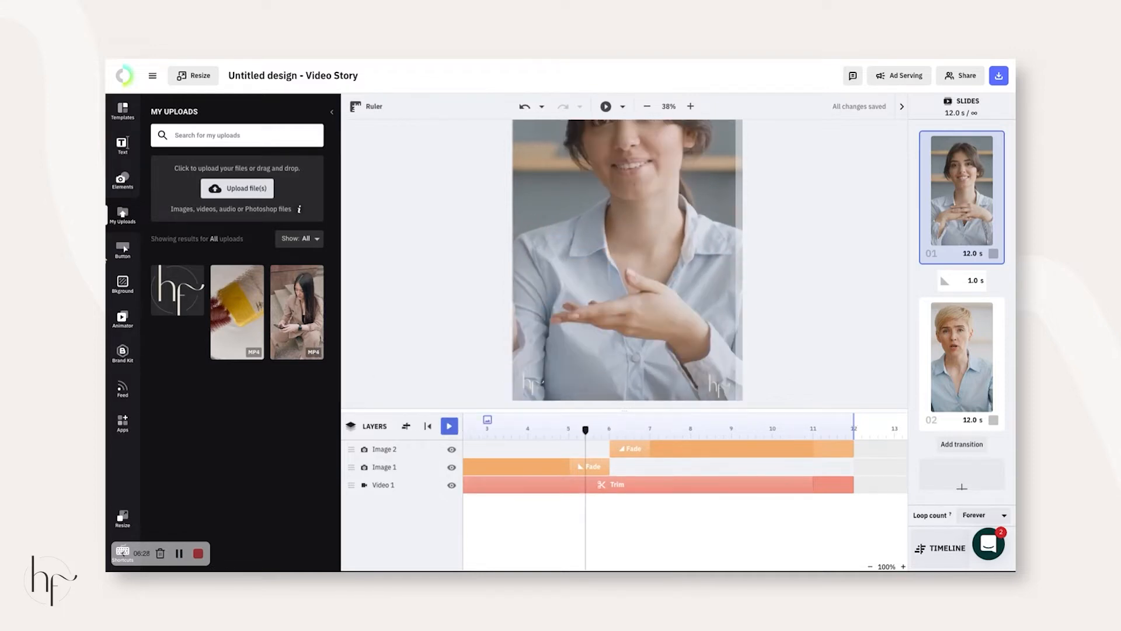
click(123, 143)
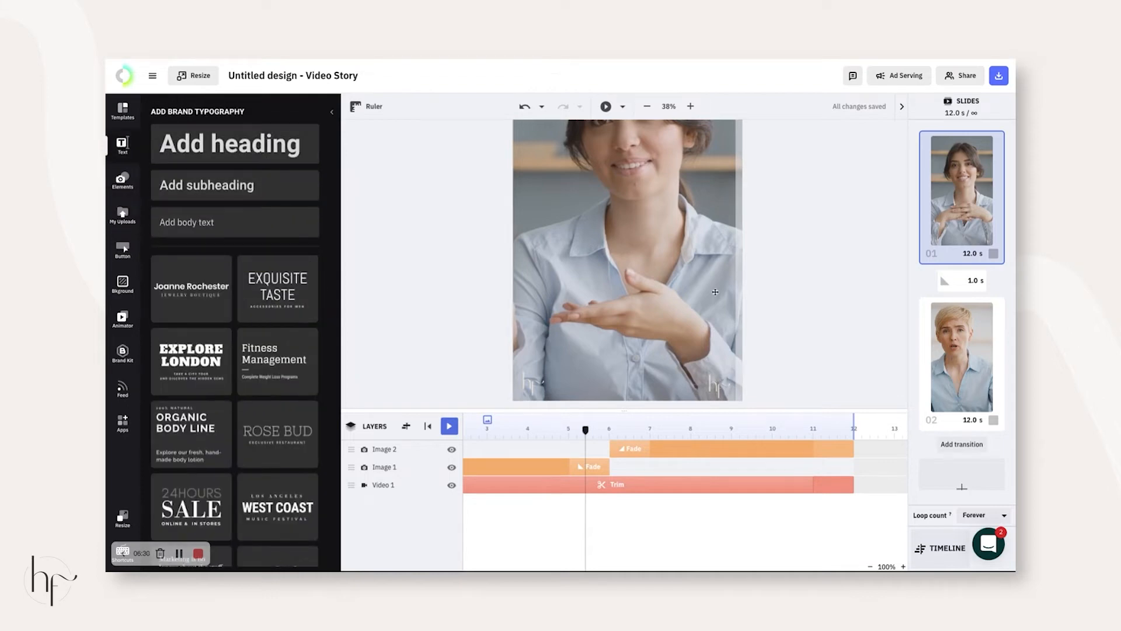
- Add an 'Add heading' text box and drag it to the centre of the first slide
scroll(651, 297, down, 2)
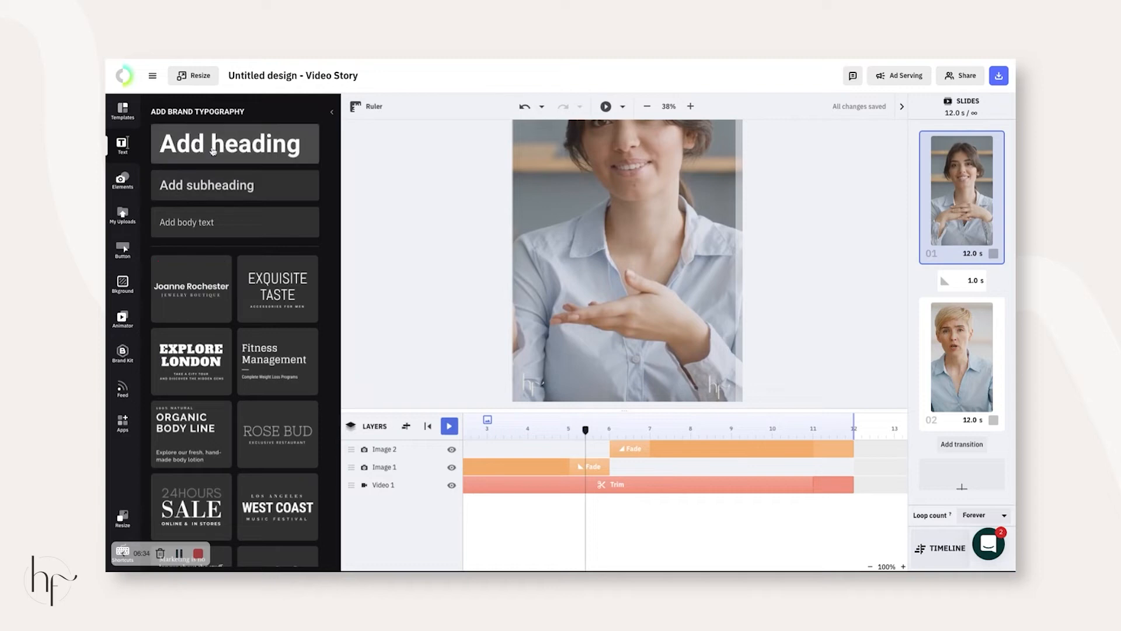
click(188, 147)
drag(638, 209, 602, 208)
drag(602, 263, 602, 262)
- Check the heading's font and size settings, then open the Elements library
scroll(425, 253, up, 1)
click(368, 148)
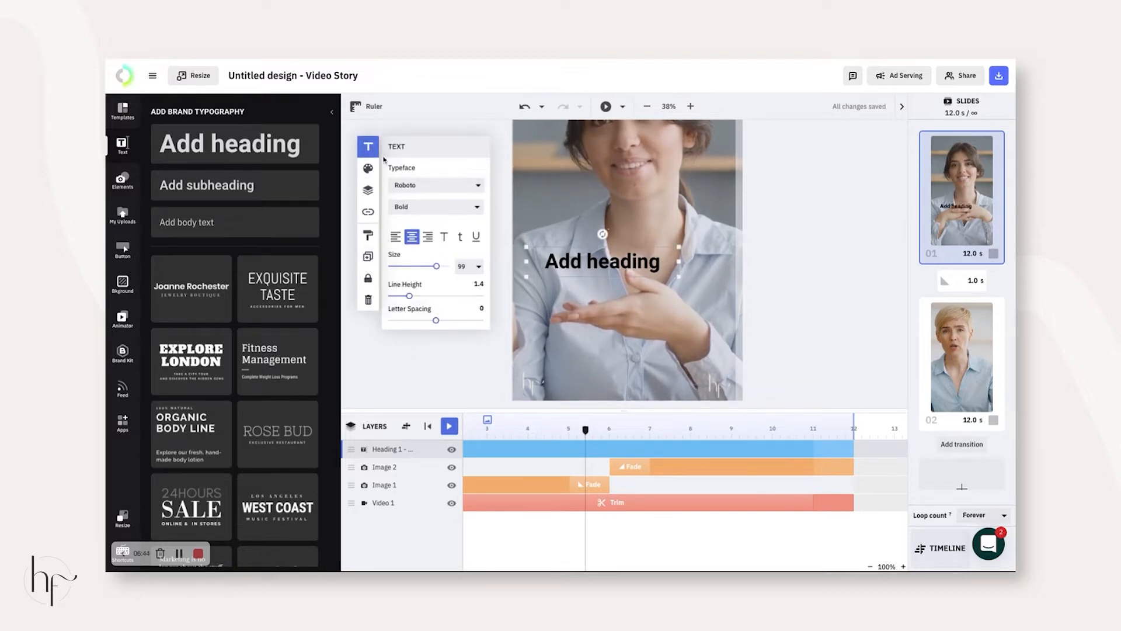
click(433, 358)
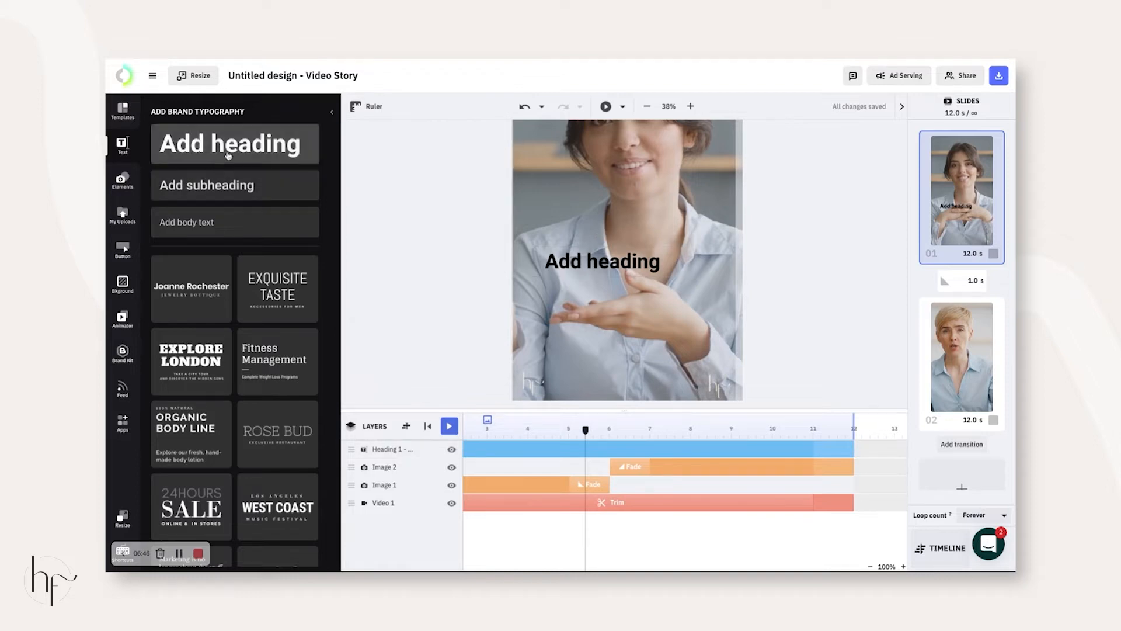
click(123, 180)
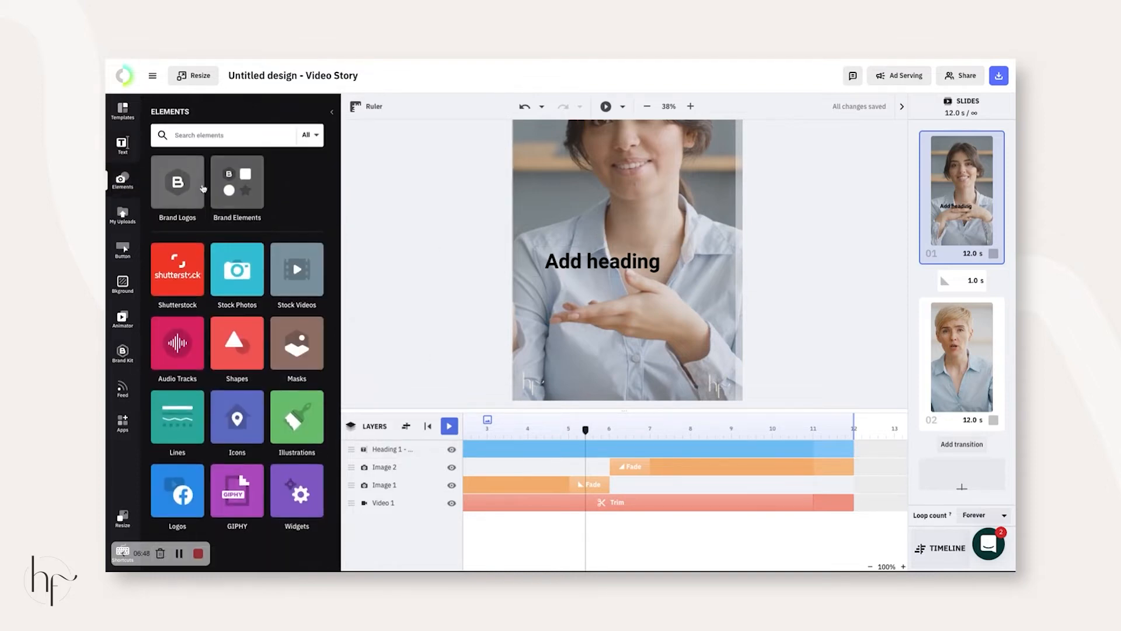
- Add a line from Elements > Shapes and resize it into a grey bar
click(237, 345)
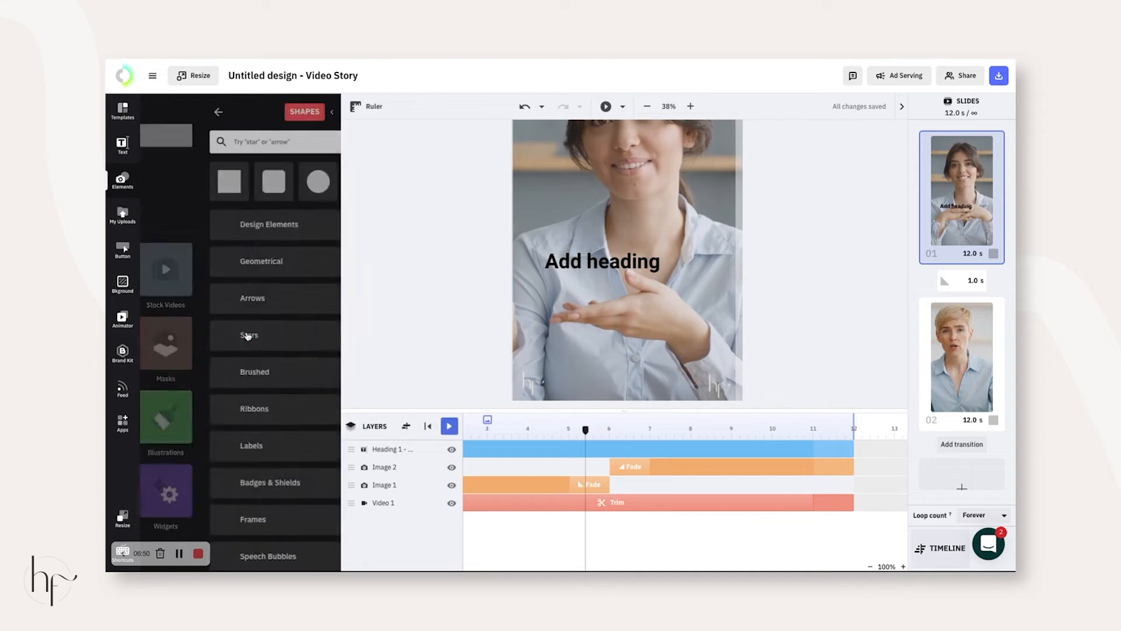
mouse_move(303, 186)
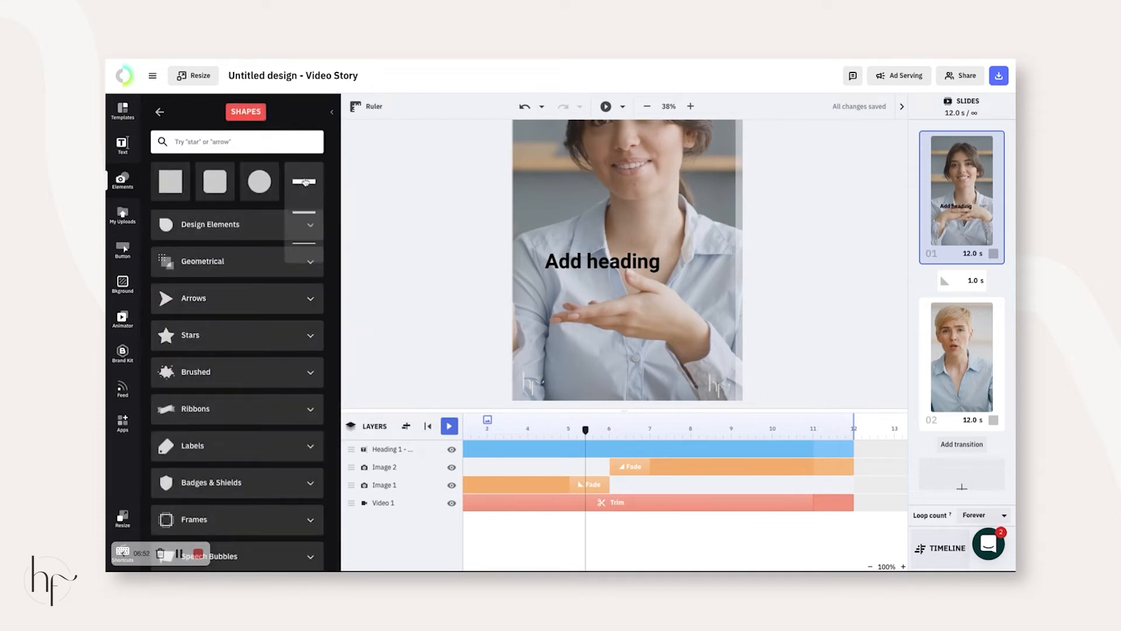
click(304, 182)
drag(692, 201, 693, 224)
drag(519, 224, 707, 224)
drag(724, 222, 720, 228)
drag(868, 253, 645, 261)
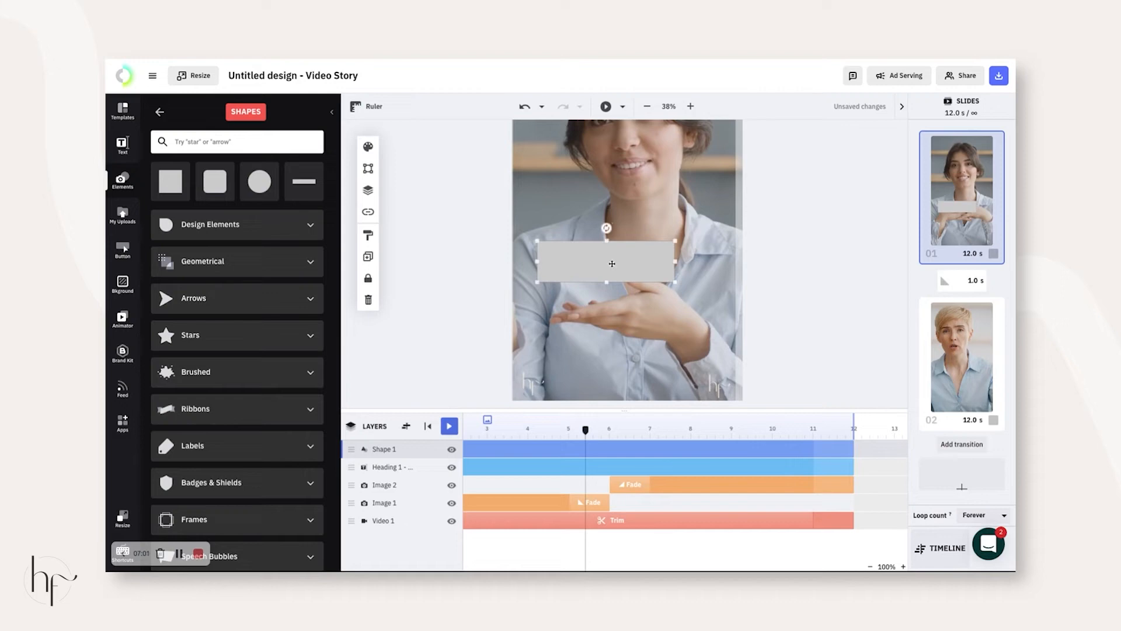
- Move the bar up behind the heading, send it to back, then raise it above the video
click(368, 190)
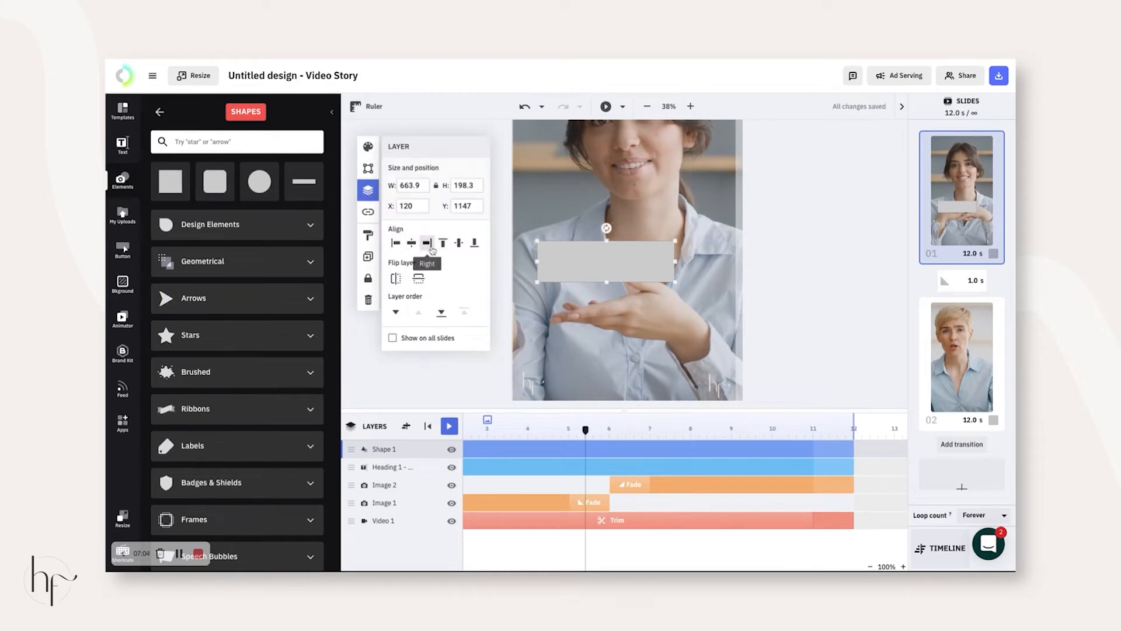
drag(608, 379, 608, 262)
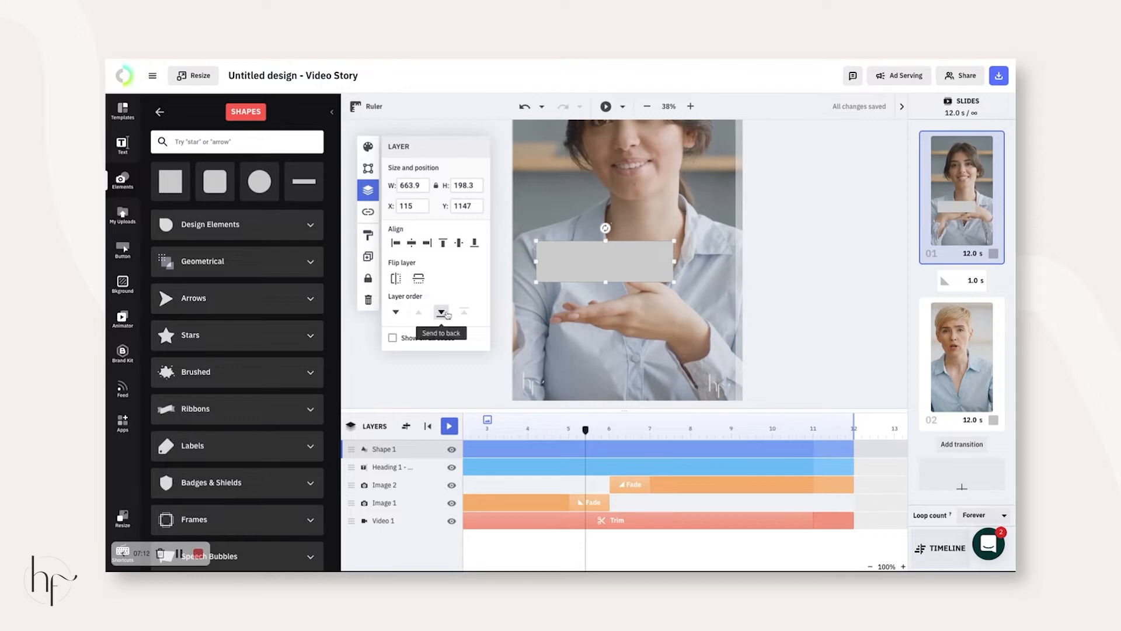
click(441, 314)
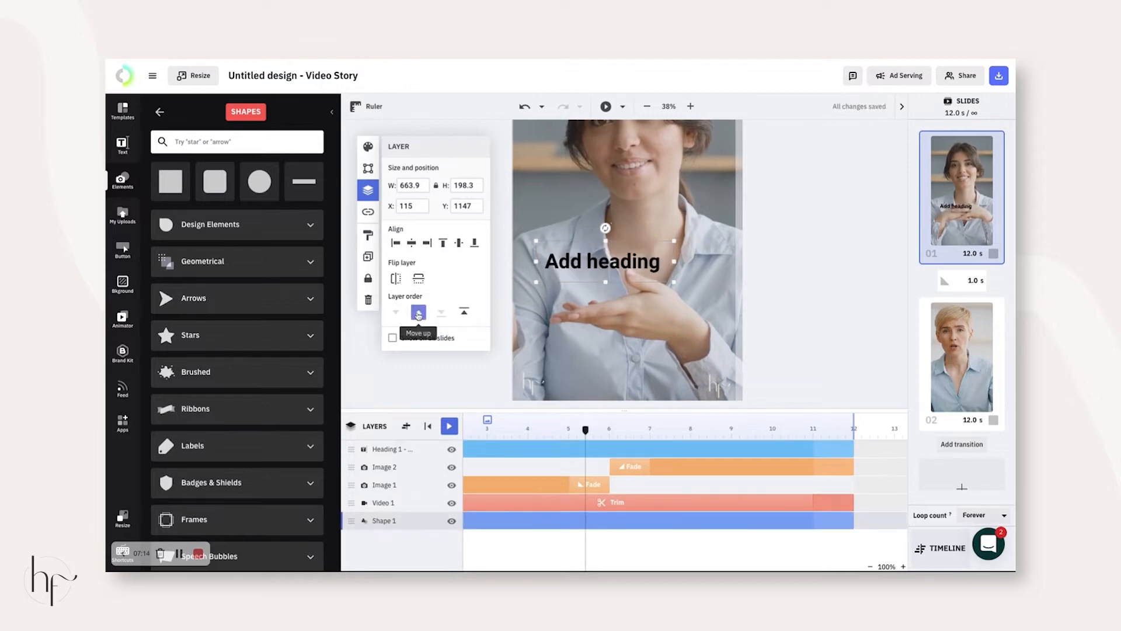
click(418, 312)
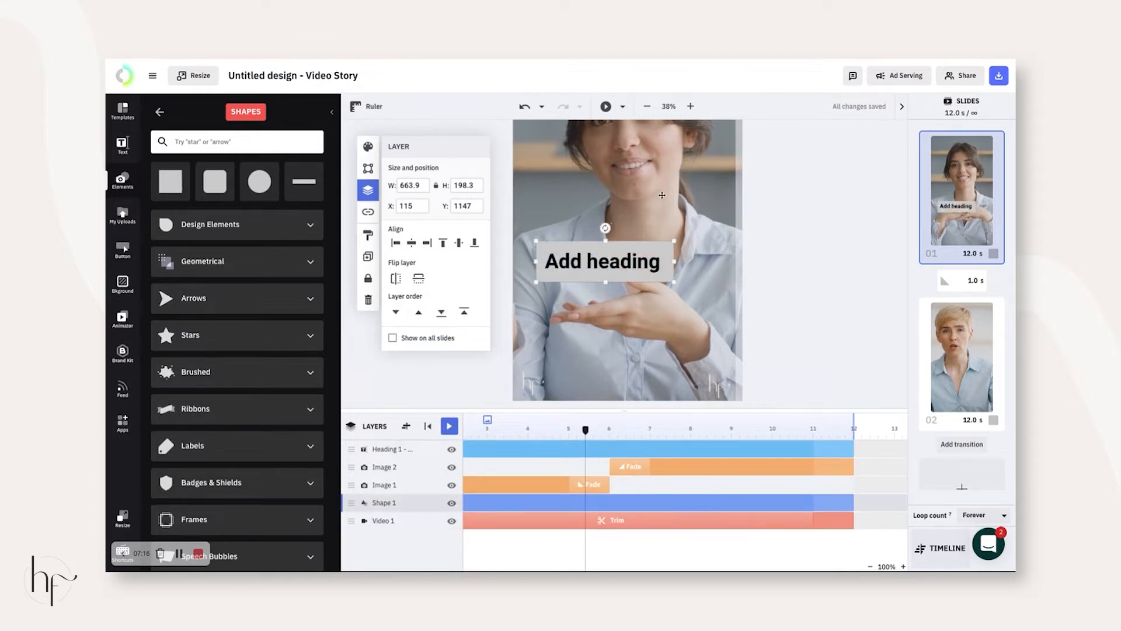
- Set the bar's fill colour to #AA492E
click(368, 146)
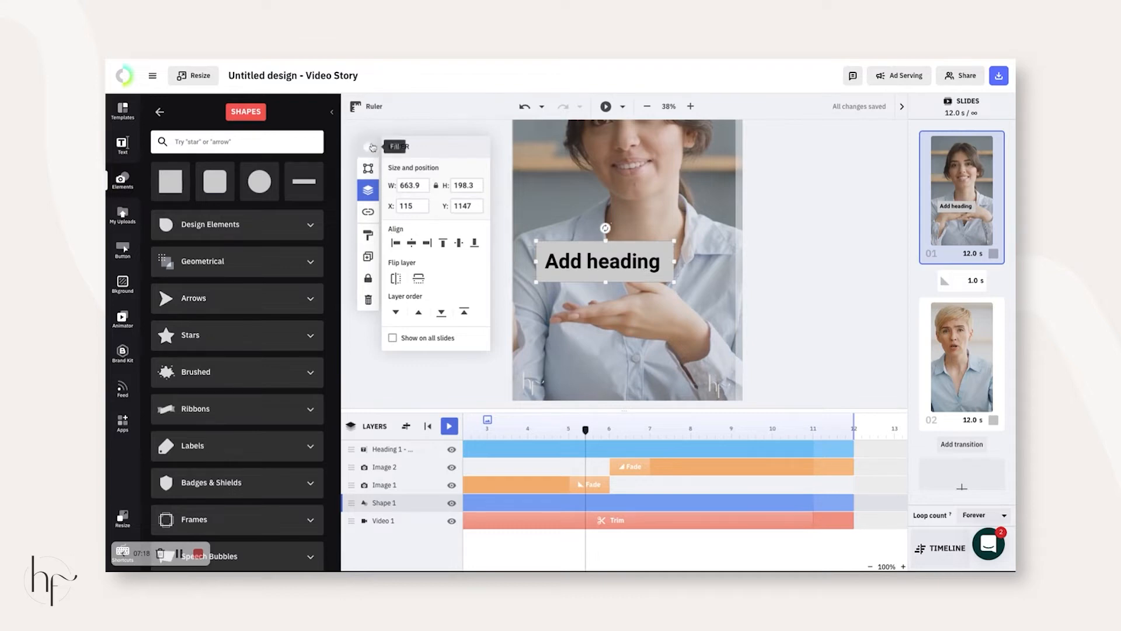
click(394, 188)
drag(464, 197, 472, 198)
triple_click(496, 197)
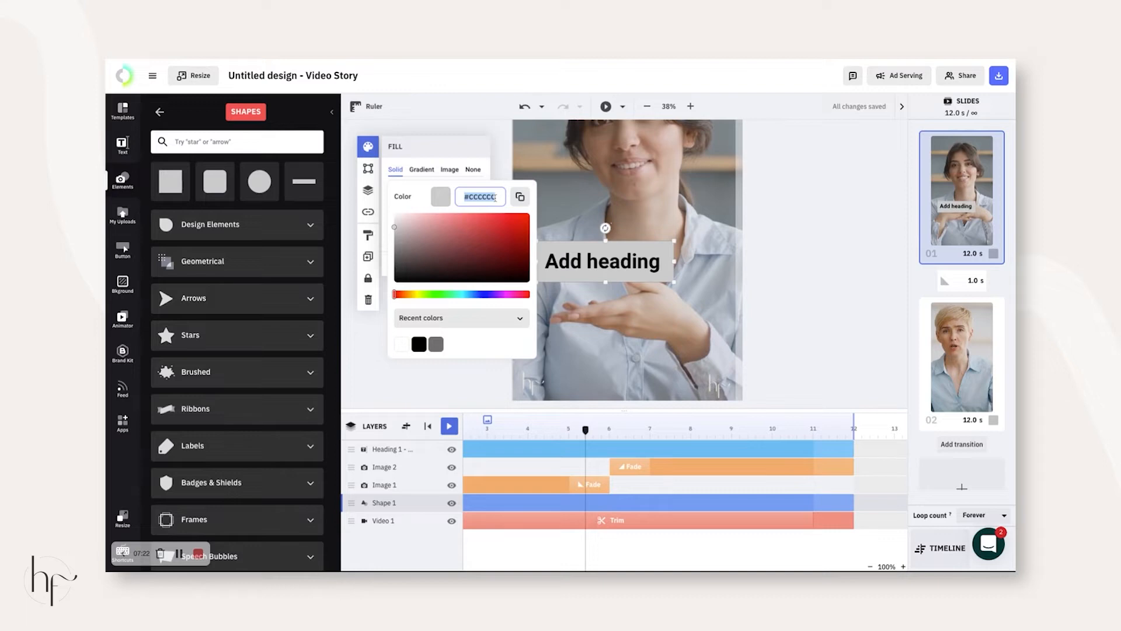
text(#AA492E)
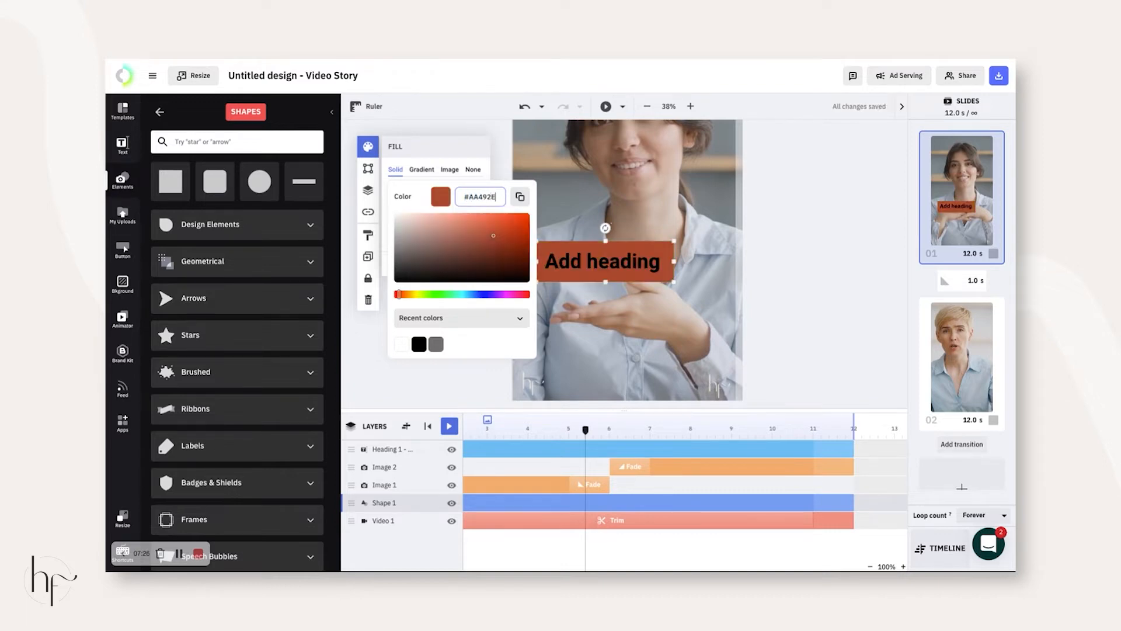
- Make the heading text white
click(541, 270)
click(369, 169)
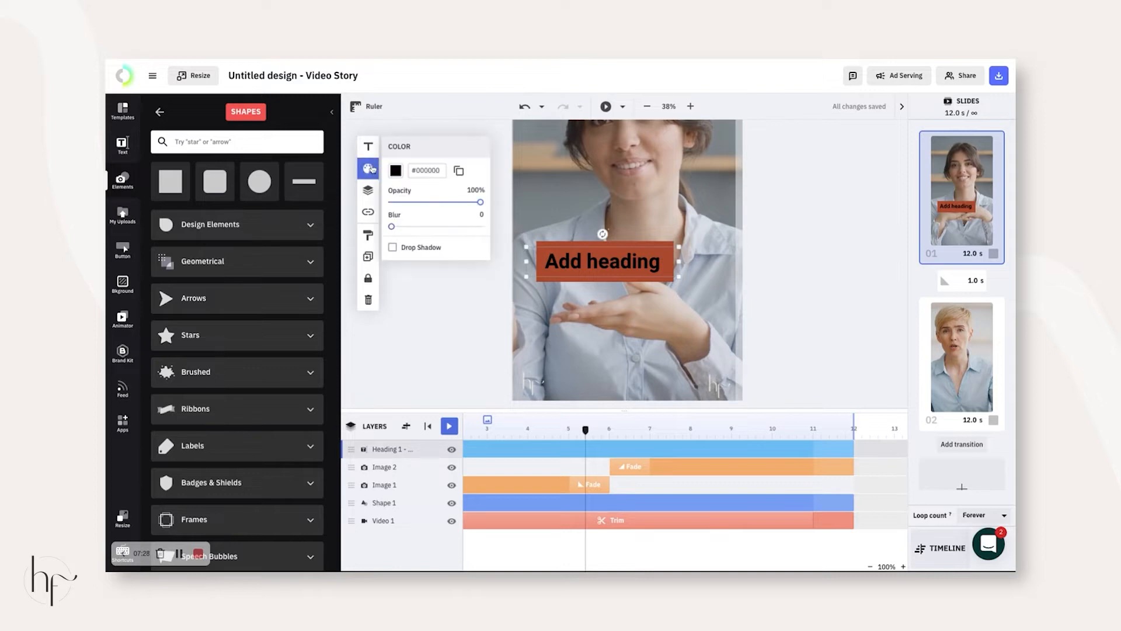
click(396, 170)
drag(395, 265, 390, 194)
click(781, 281)
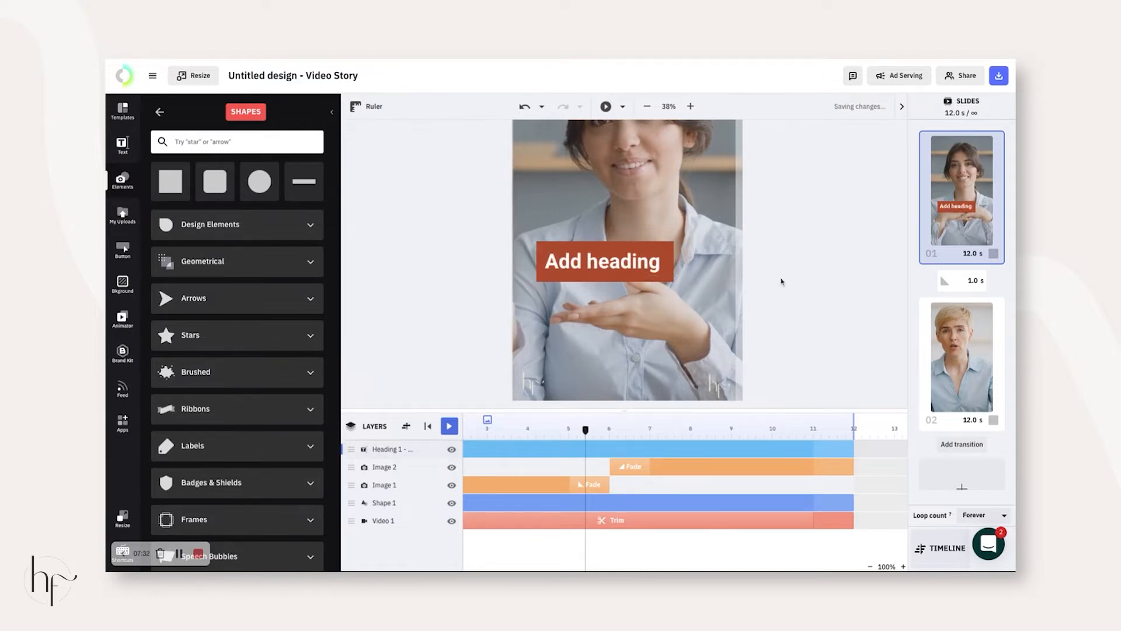
- Duplicate the rust box and heading with Ctrl+D, moving the box copy below the first
drag(586, 430, 557, 430)
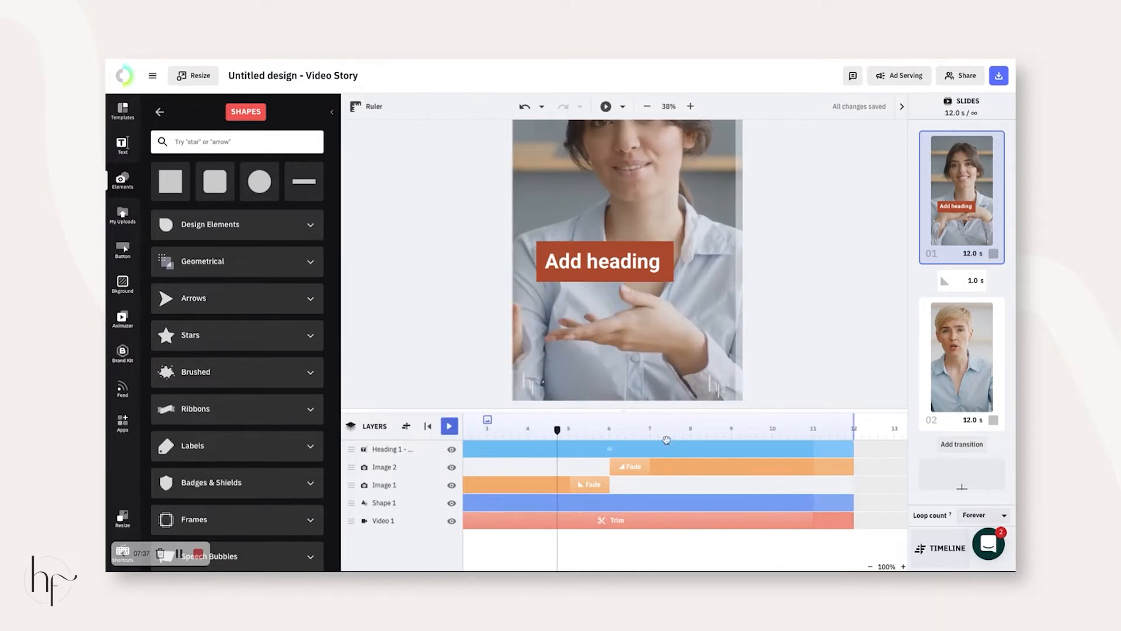
click(778, 449)
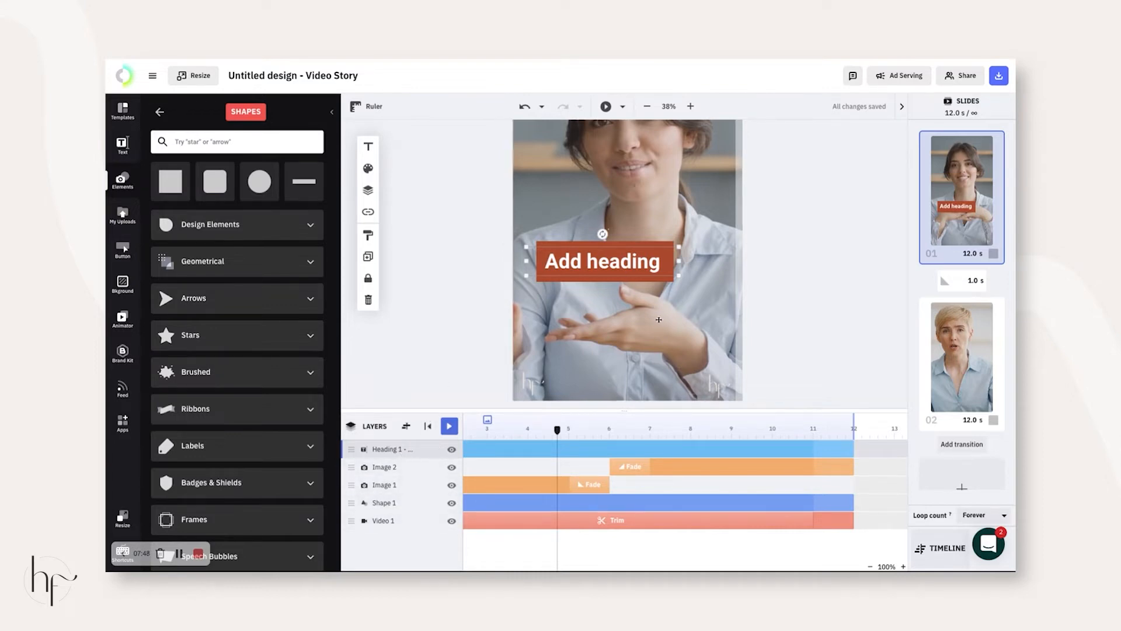
click(661, 243)
click(653, 245)
key(ctrl+d)
drag(653, 249, 630, 313)
click(606, 264)
key(ctrl+d)
- Replace the top heading's text with 'Edit Text' and deselect it
click(838, 276)
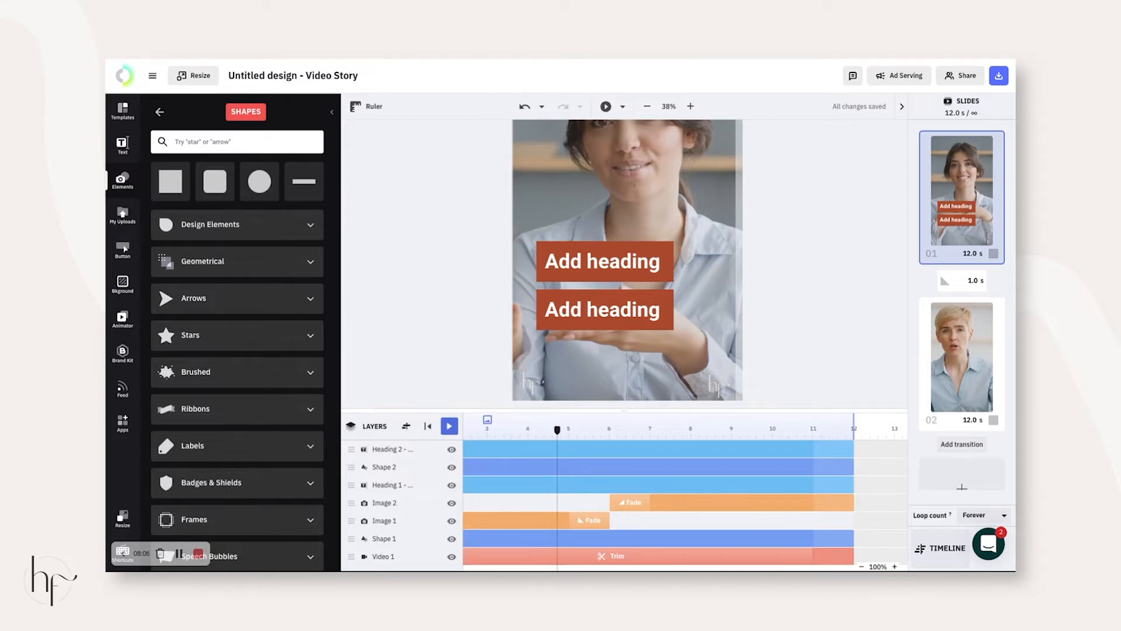
click(617, 266)
double_click(617, 266)
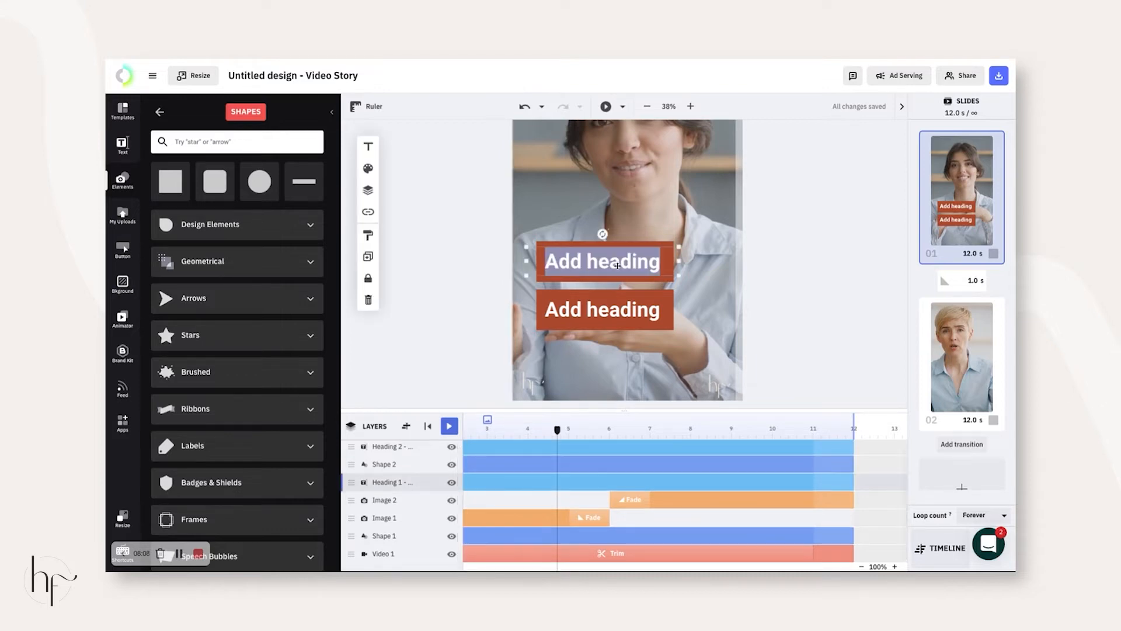
text(Eidt)
key(BackSpace)
key(BackSpace)
key(BackSpace)
text(dit Text)
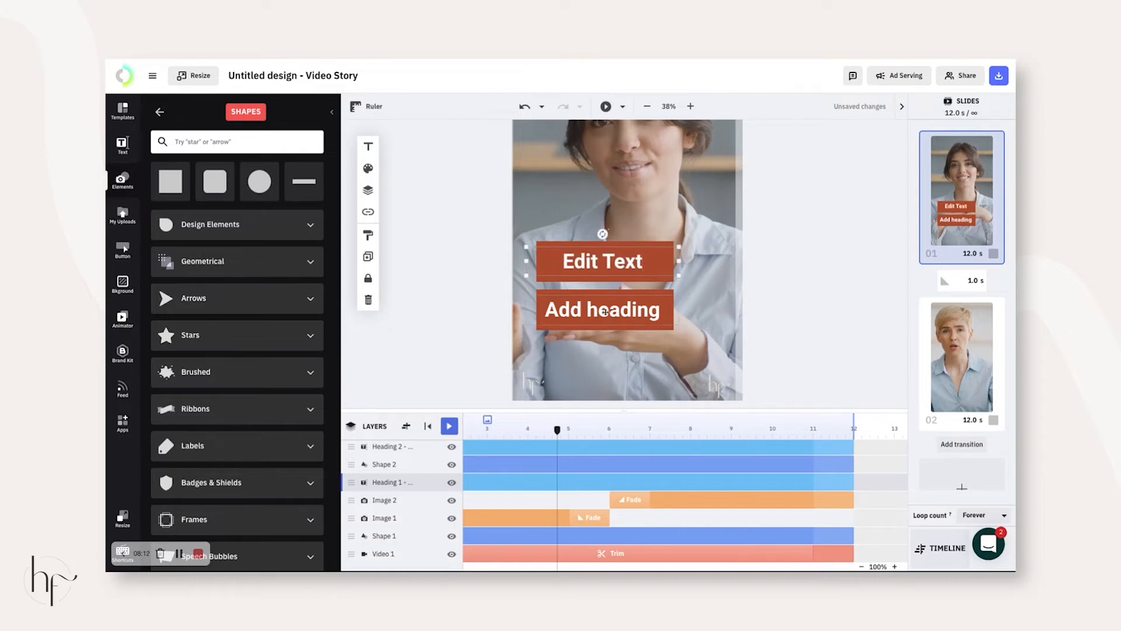
click(808, 296)
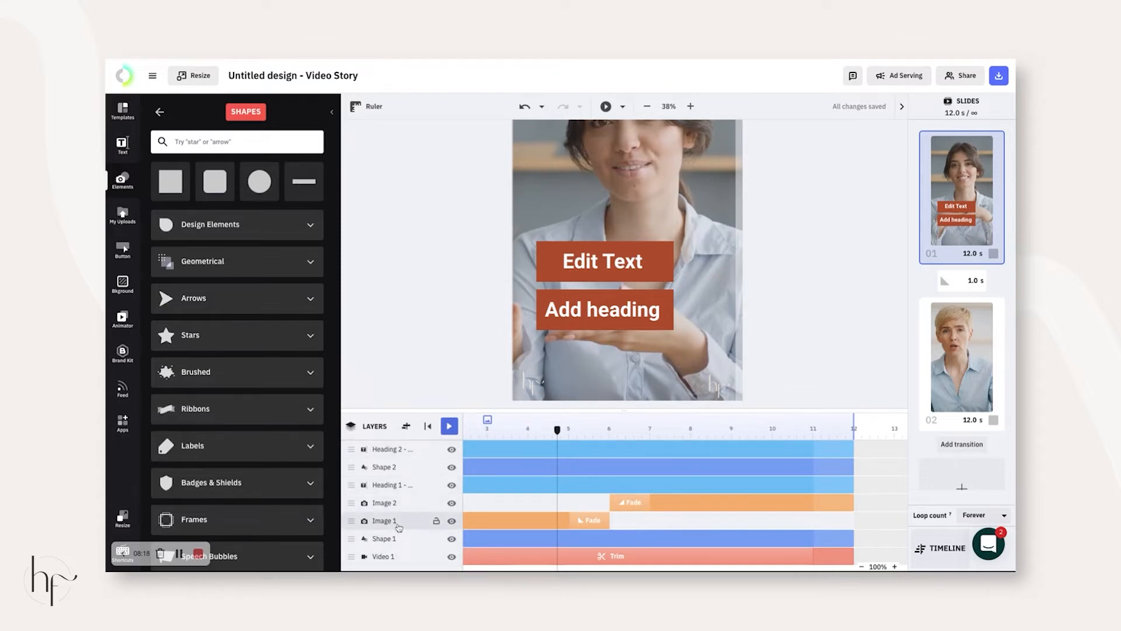
- Lock the Video 1 layer, leaving Shape 1 visible and unlocked
click(402, 540)
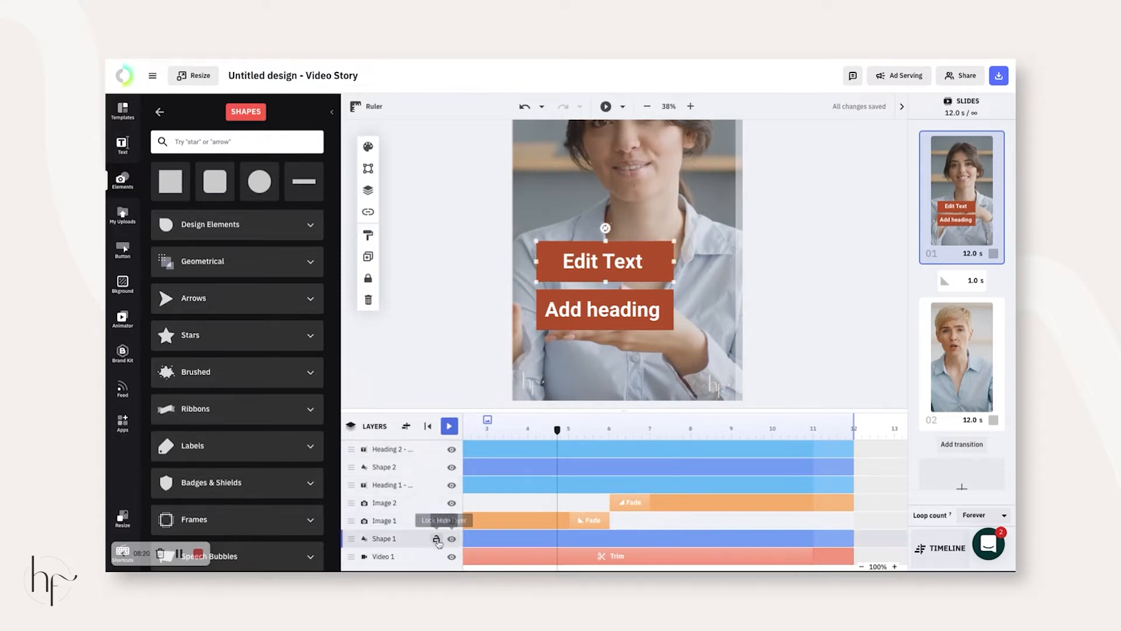
click(451, 539)
click(452, 539)
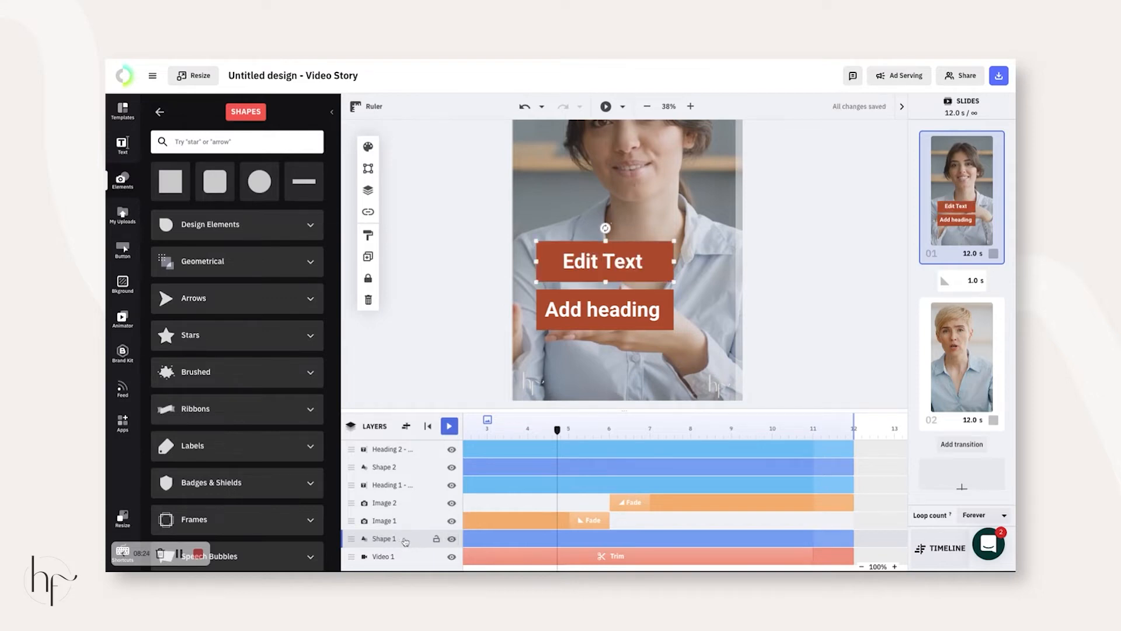
click(436, 538)
click(436, 557)
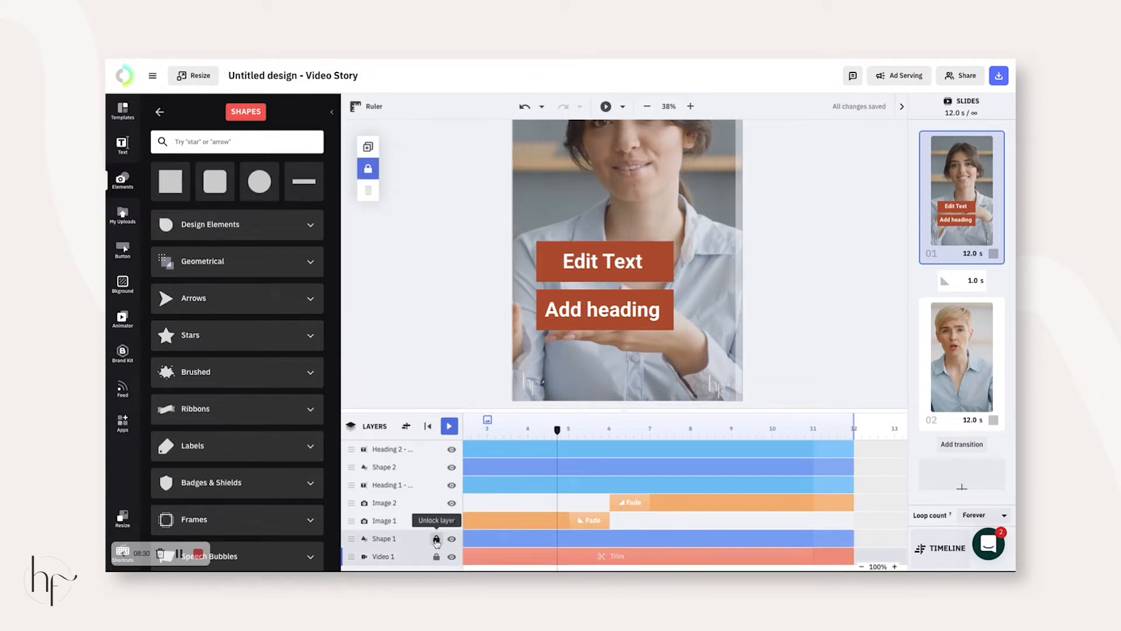
click(437, 539)
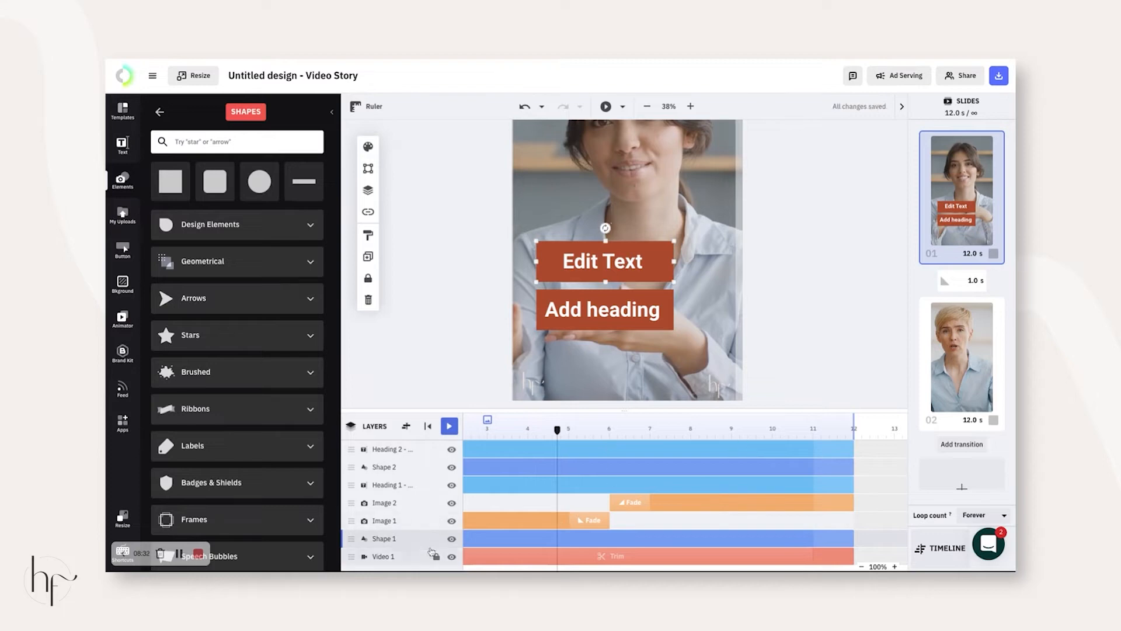
click(451, 538)
click(452, 538)
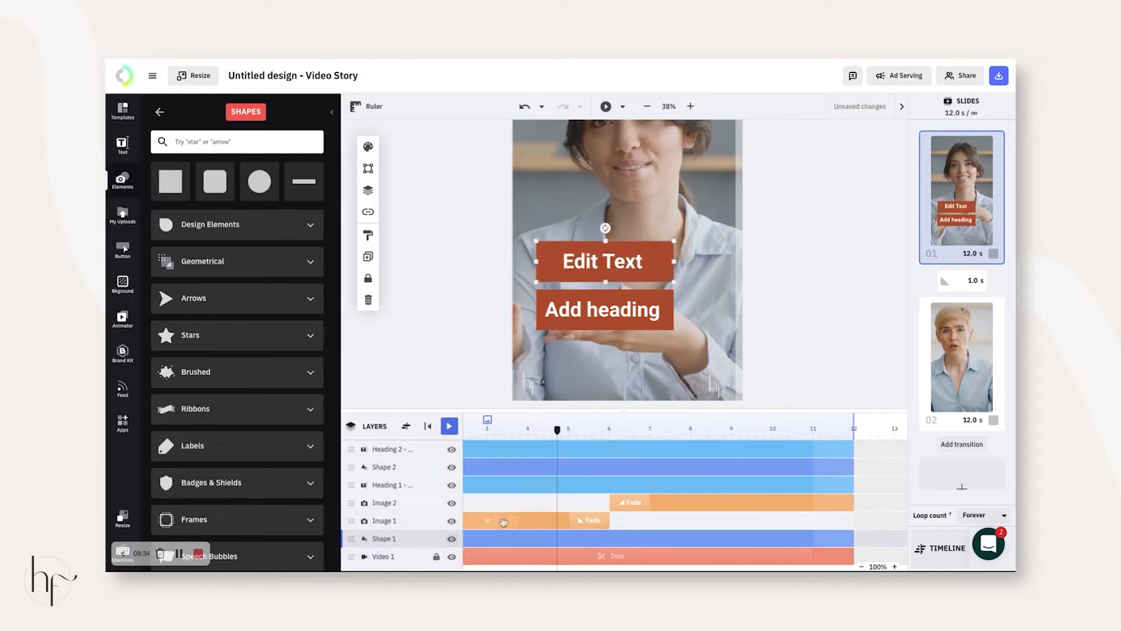
- Shorten Shape 1's timeline bar so it ends at about 5.8 s
click(623, 538)
scroll(799, 541, right, 1)
drag(850, 541, 605, 542)
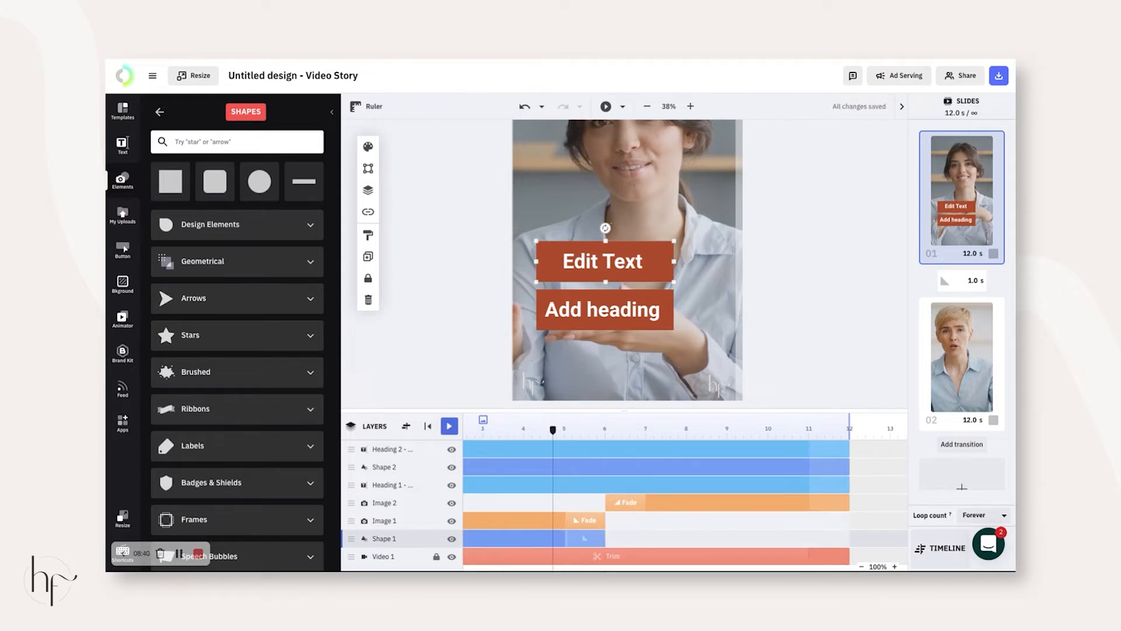
- Make Shape 2's timeline bar start at about 6 s
click(390, 466)
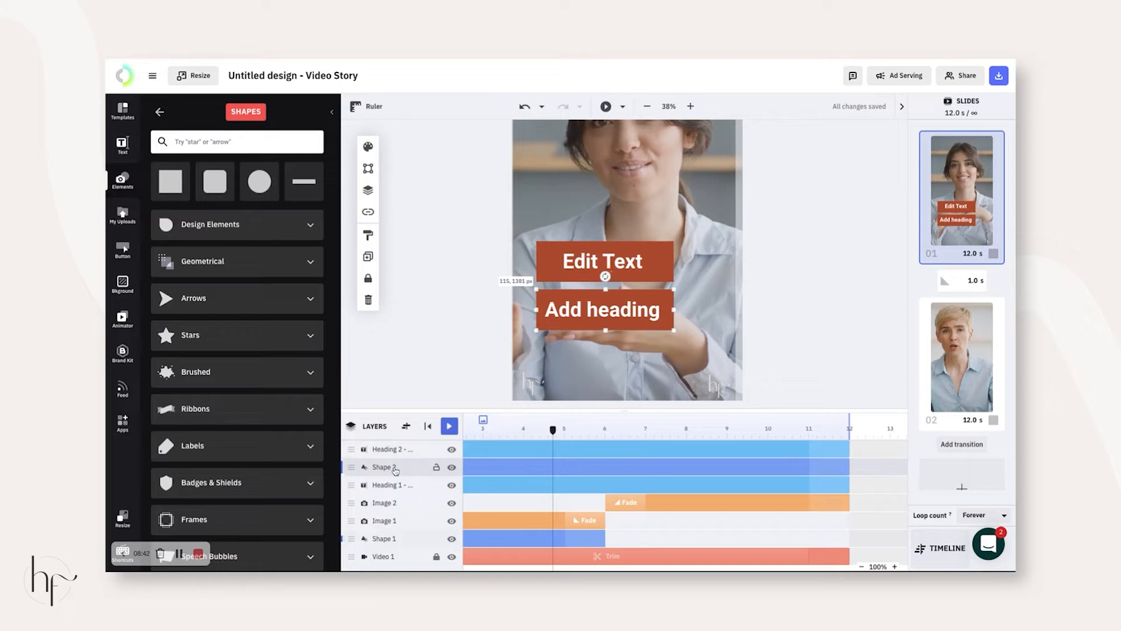
scroll(525, 468, left, 5)
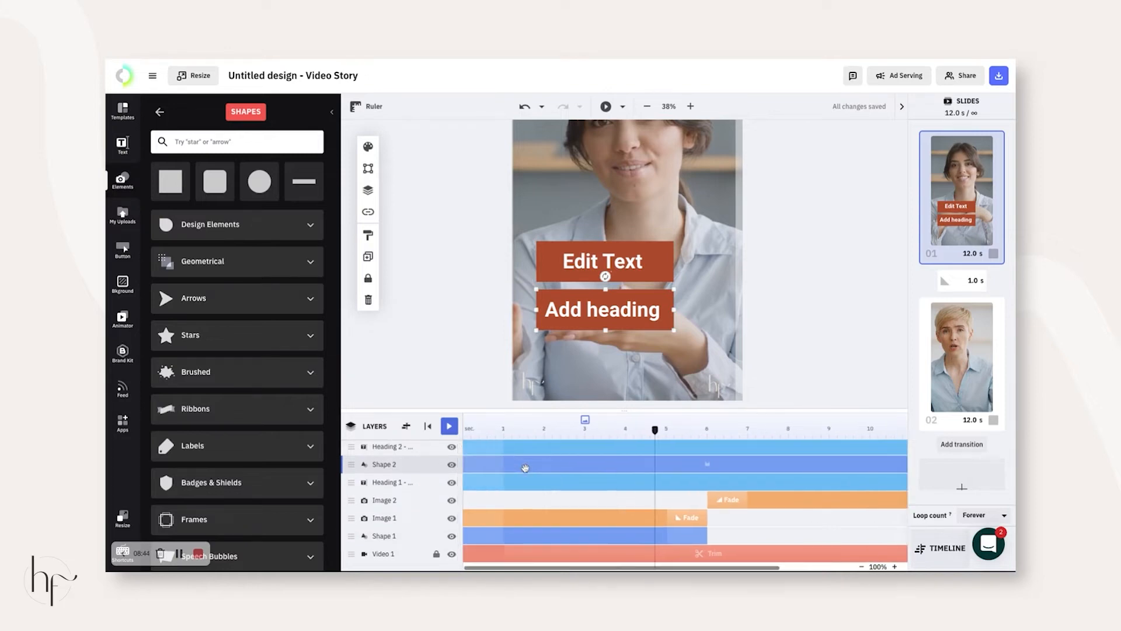
drag(463, 464, 707, 463)
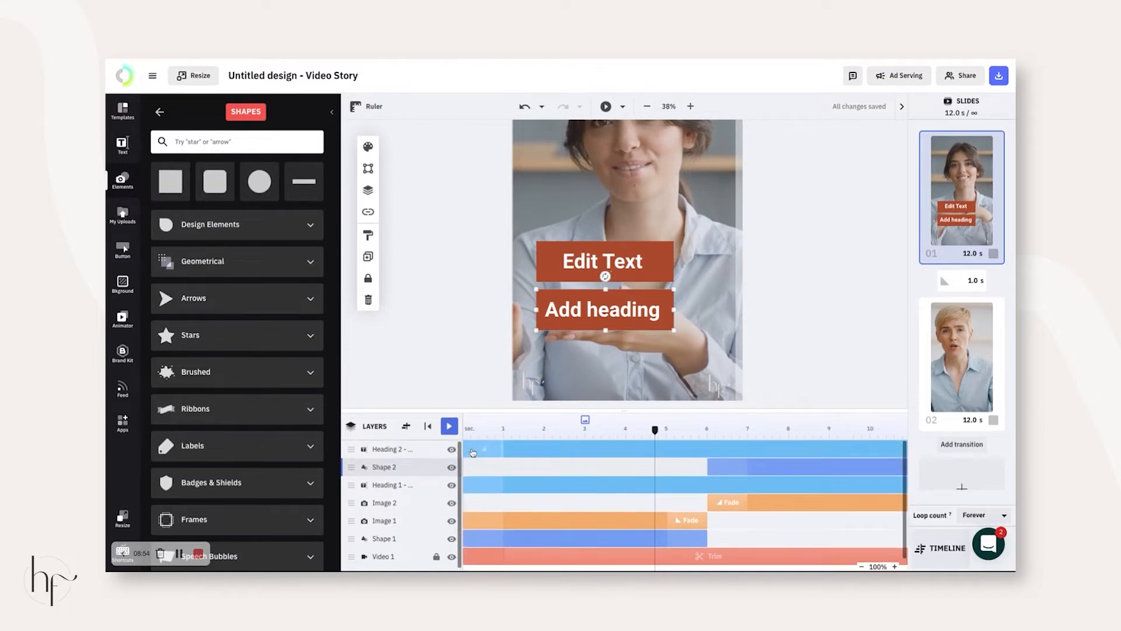
- Lock Shape 1 and make the Add heading text also start at 6 s
click(437, 535)
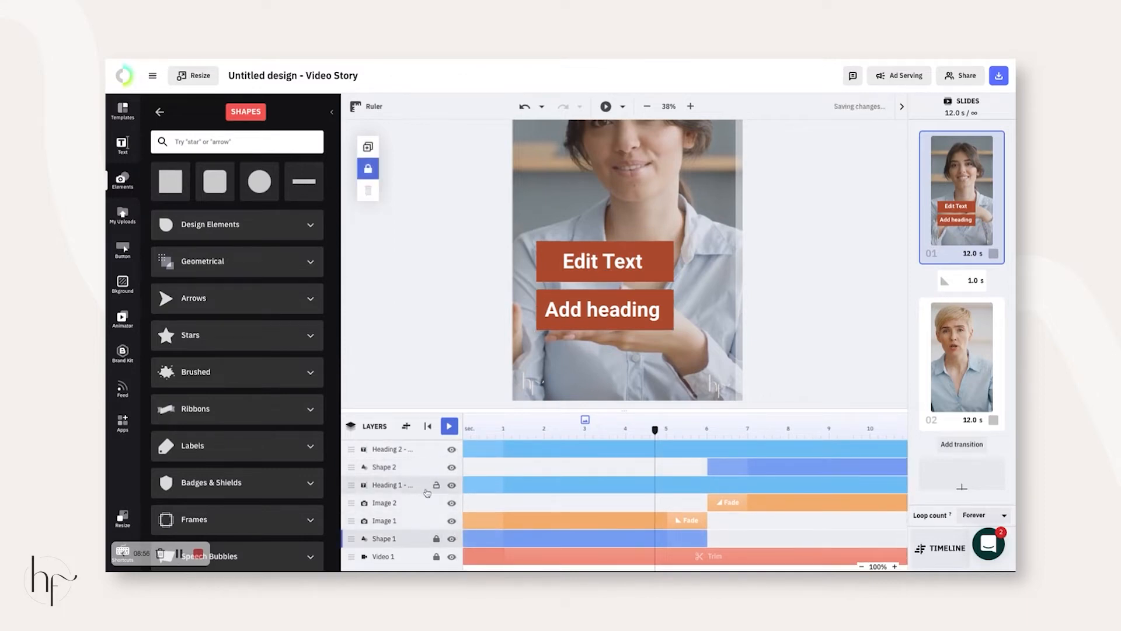
click(414, 450)
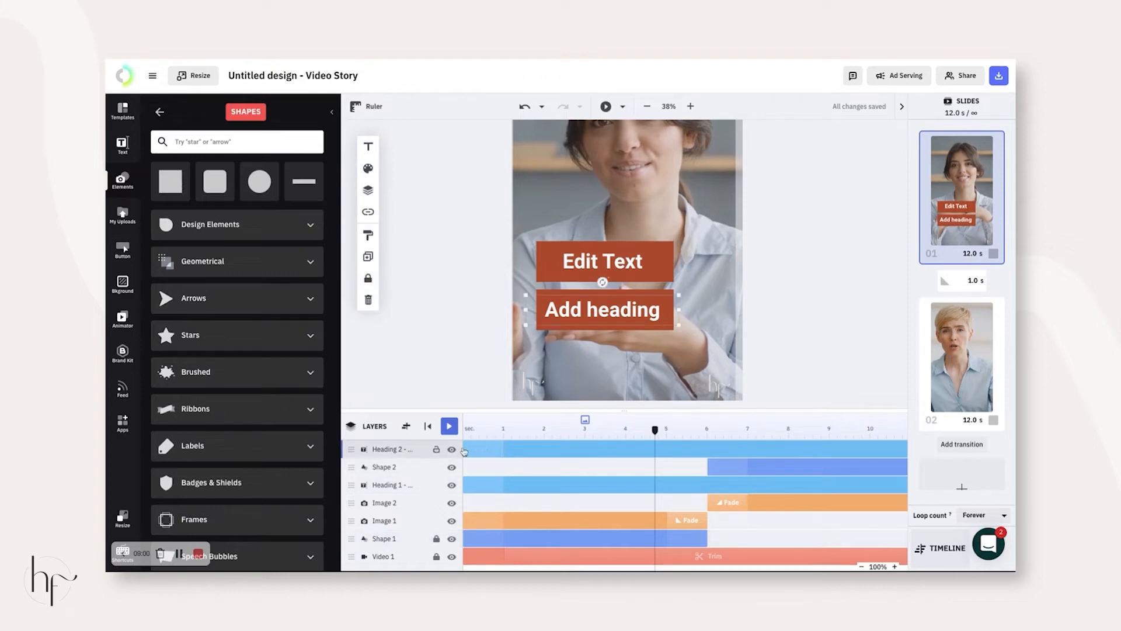
double_click(465, 449)
drag(655, 448, 708, 449)
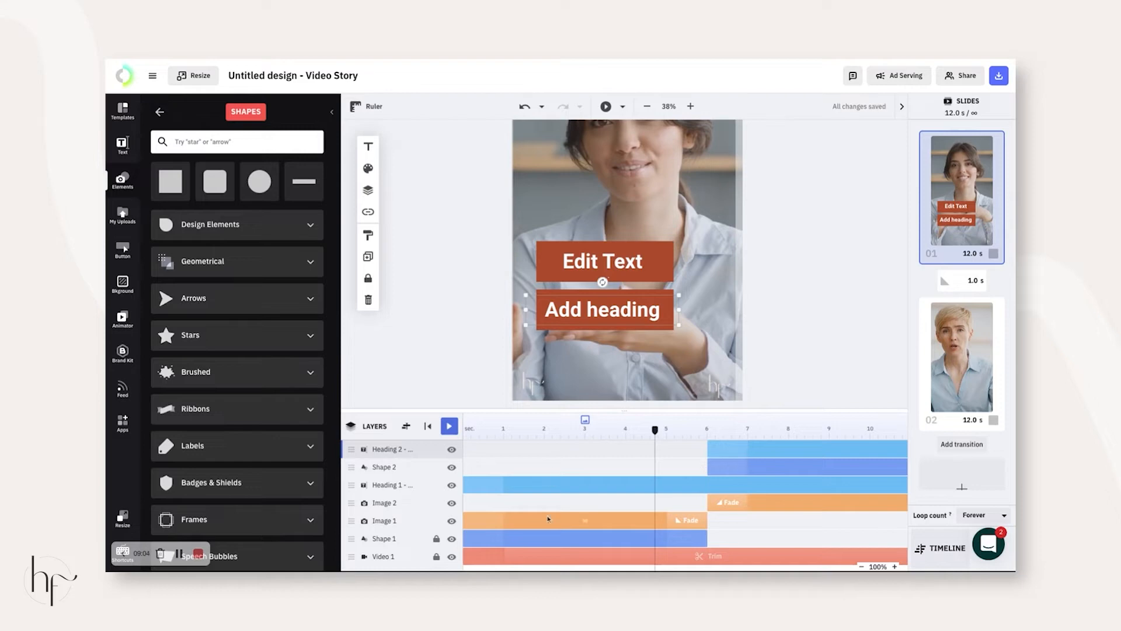
- End the Edit Text heading's bar at 6 s and move Heading 1 below Image 1 in the layers
click(820, 485)
scroll(818, 486, right, 3)
drag(785, 485, 546, 485)
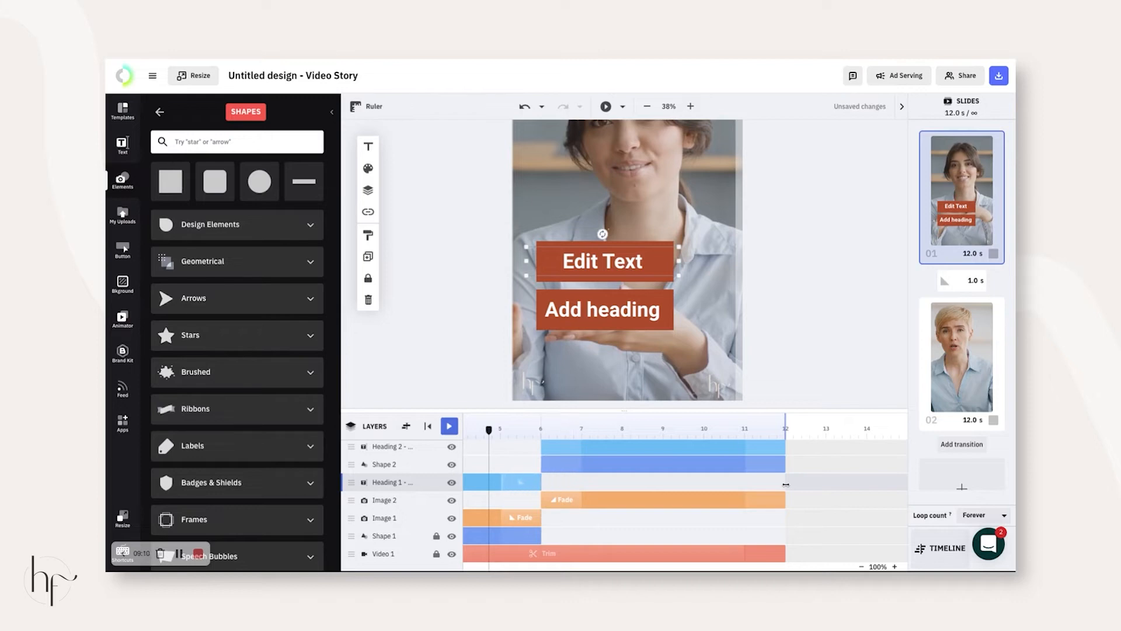
scroll(575, 494, left, 5)
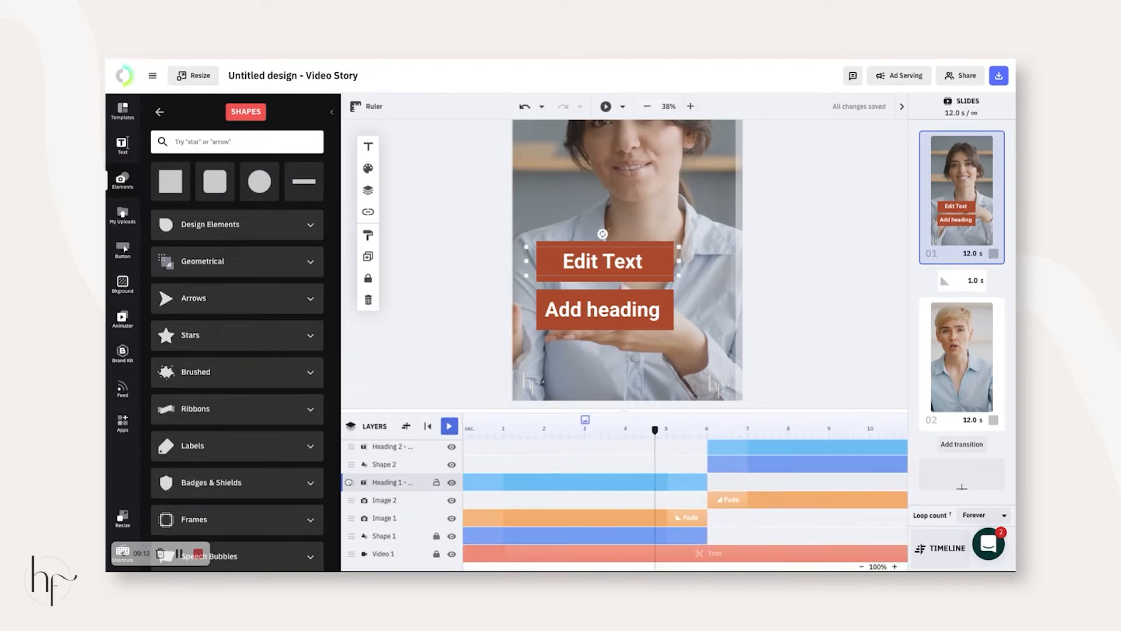
drag(352, 489, 354, 521)
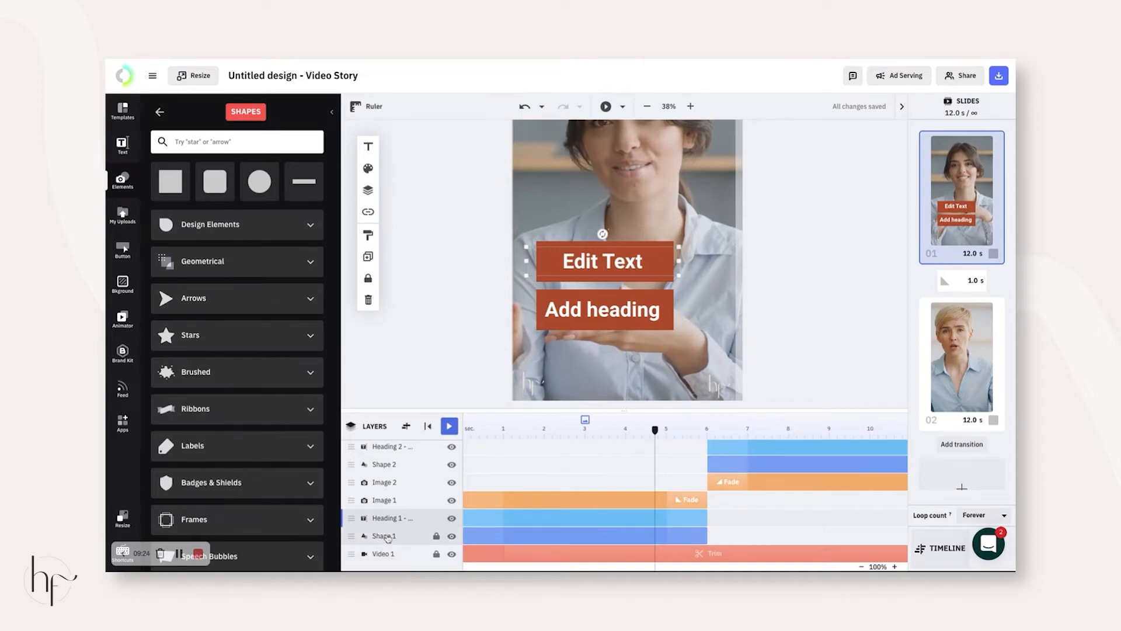
scroll(391, 456, up, 1)
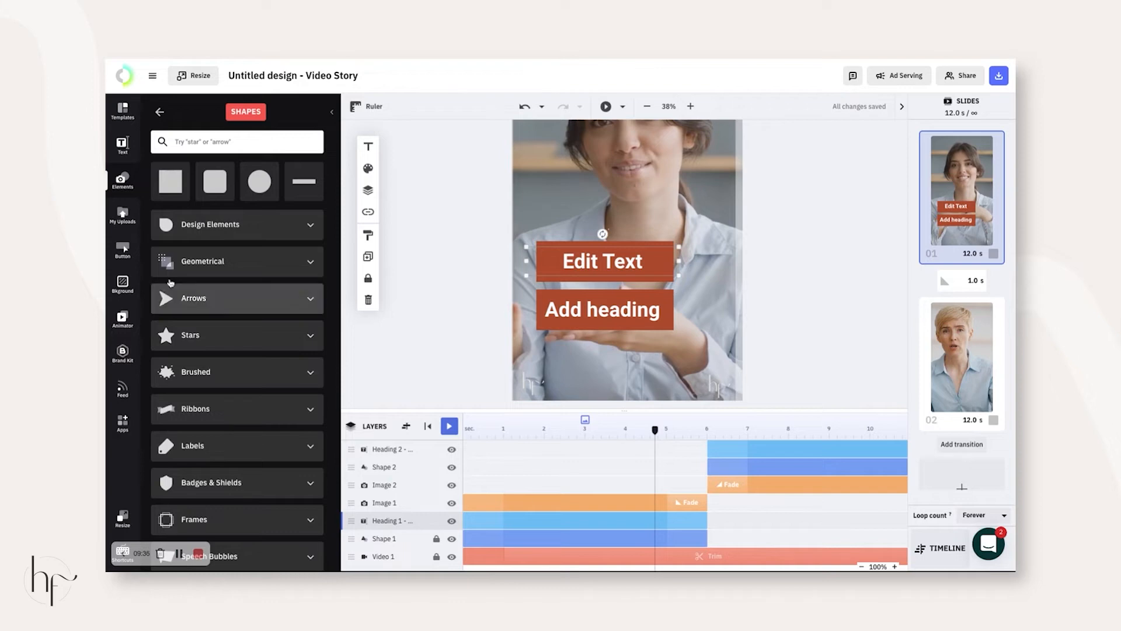
- Add the blue gradient MAKE IT button under Add heading and relabel it 'Shop Now'
click(126, 319)
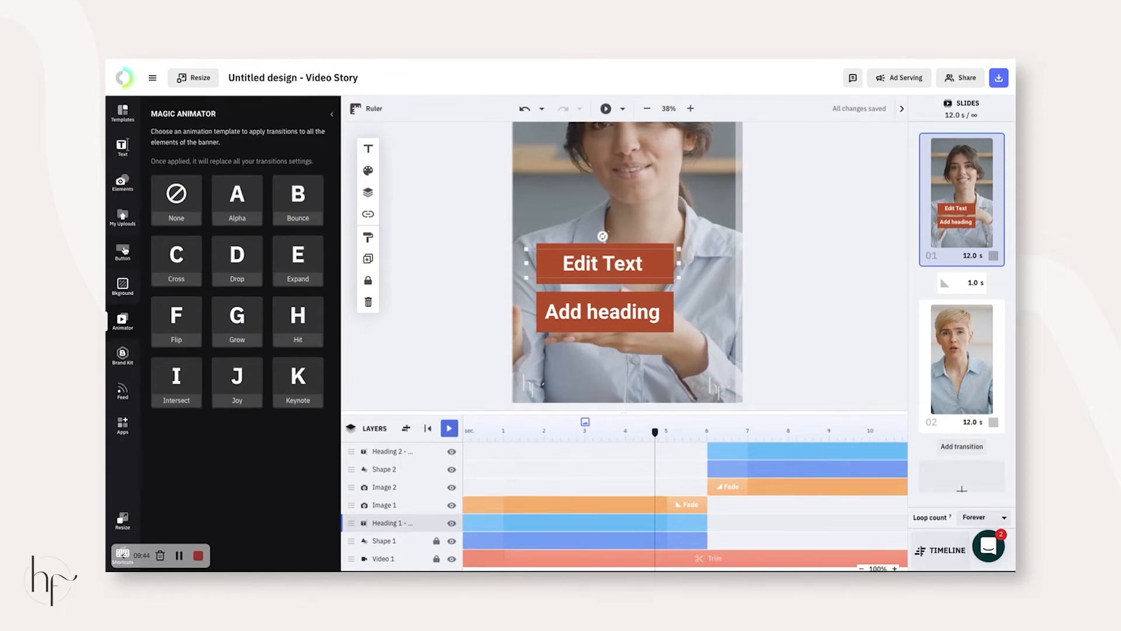
click(124, 249)
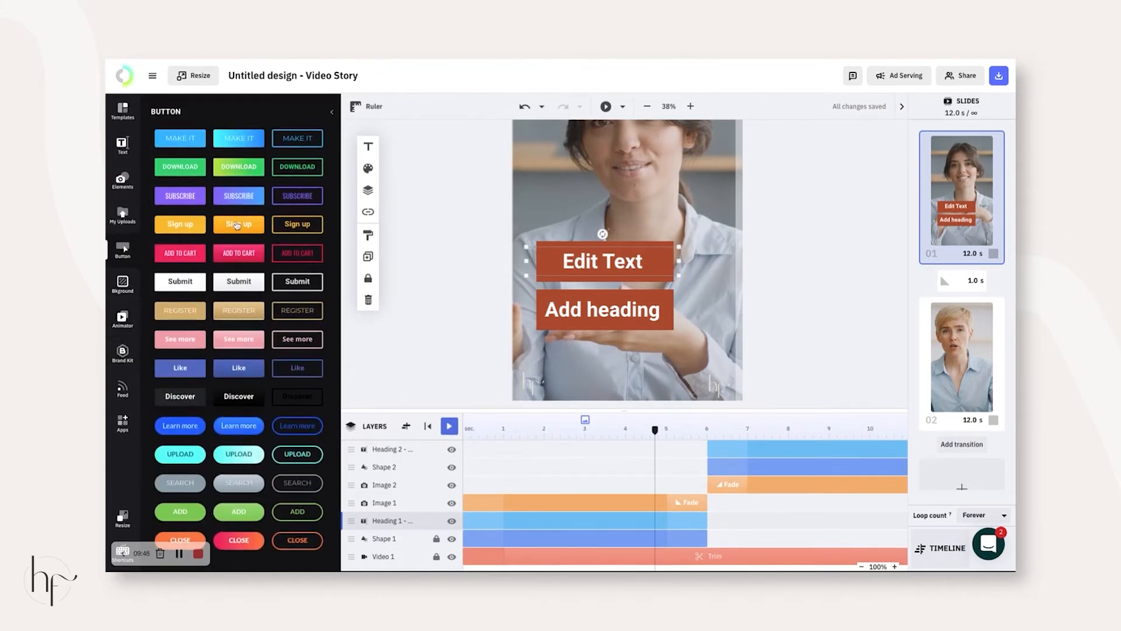
click(242, 140)
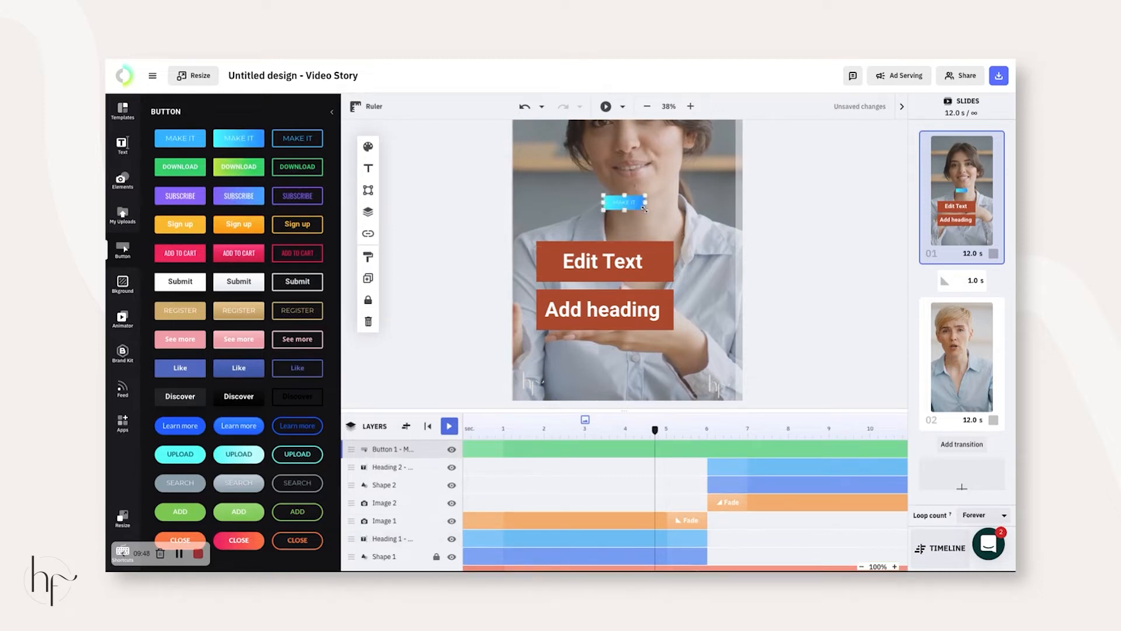
drag(644, 209, 624, 347)
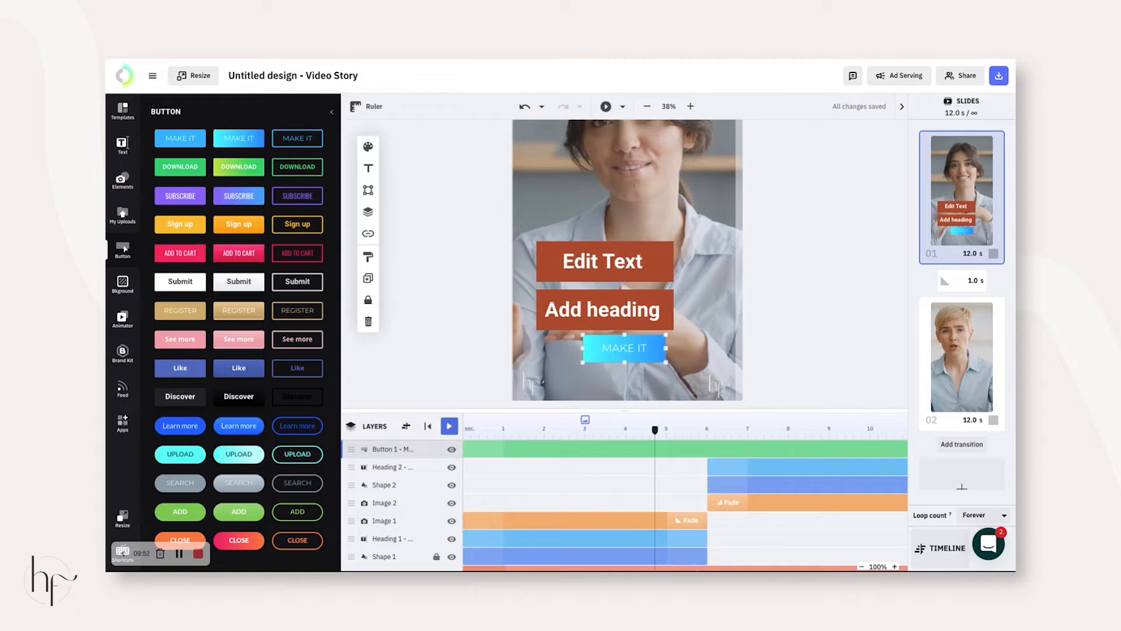
text(Shop NOw)
click(762, 302)
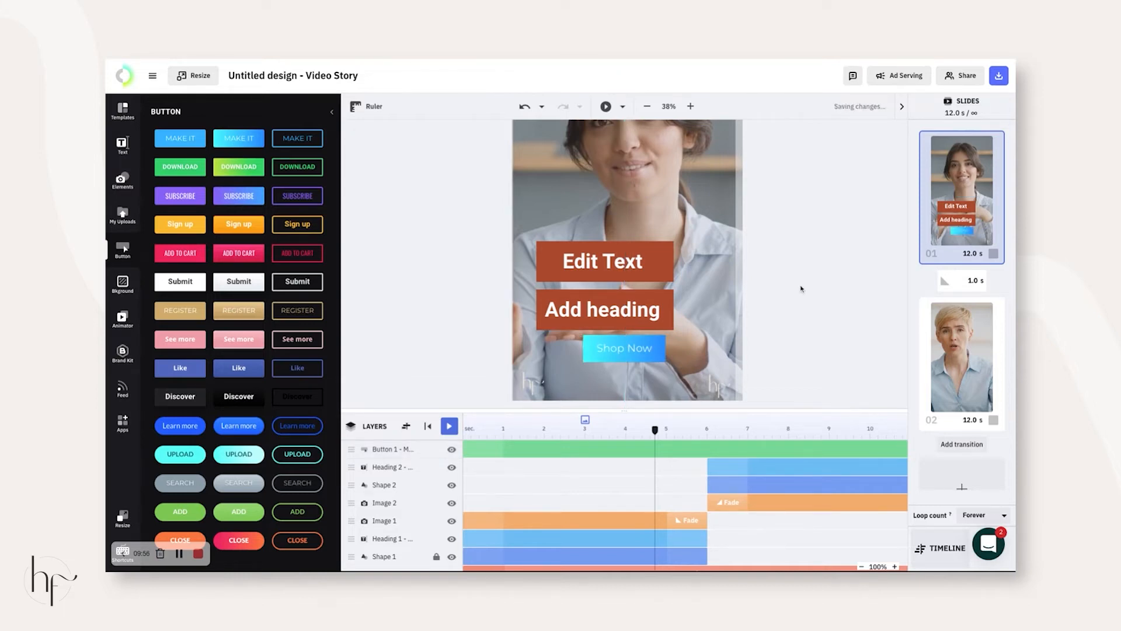
click(629, 349)
click(368, 146)
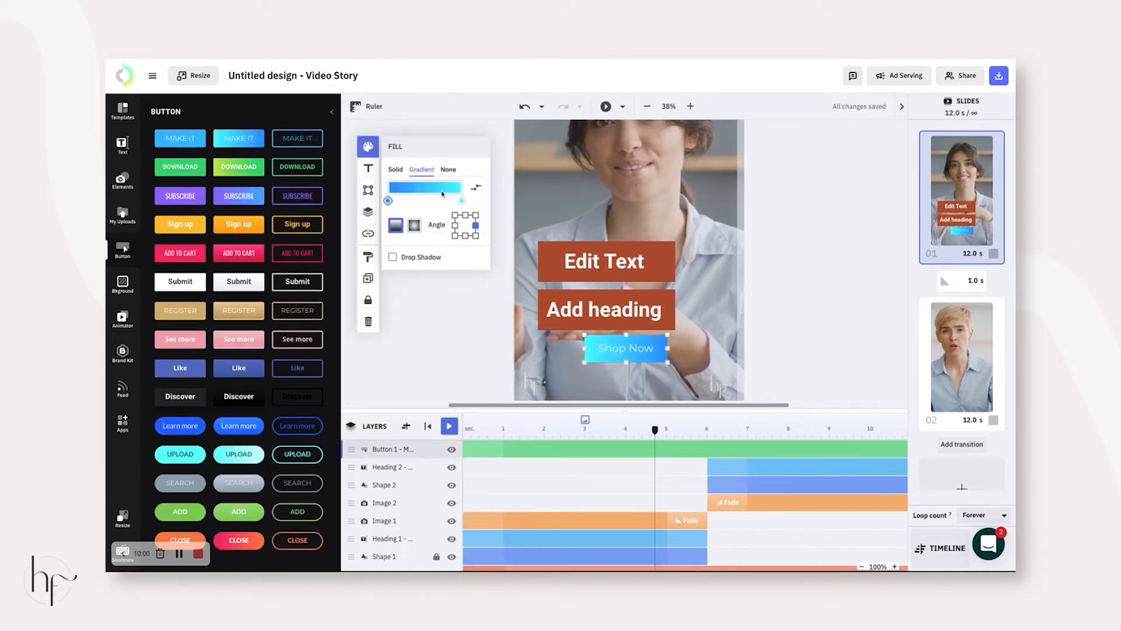
click(397, 171)
click(426, 171)
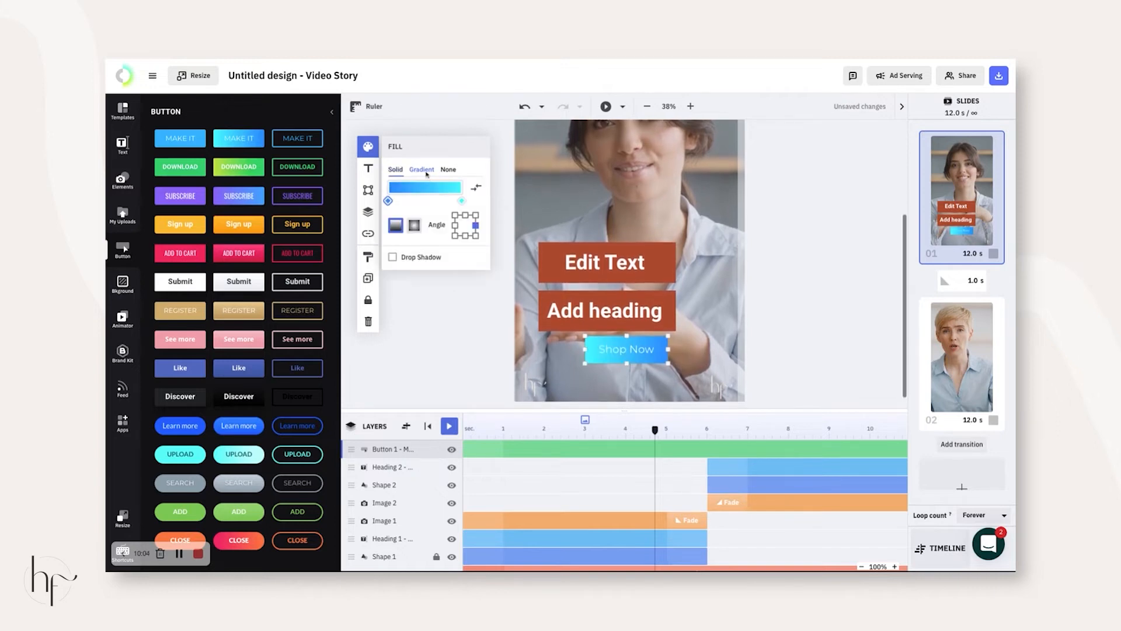
click(388, 201)
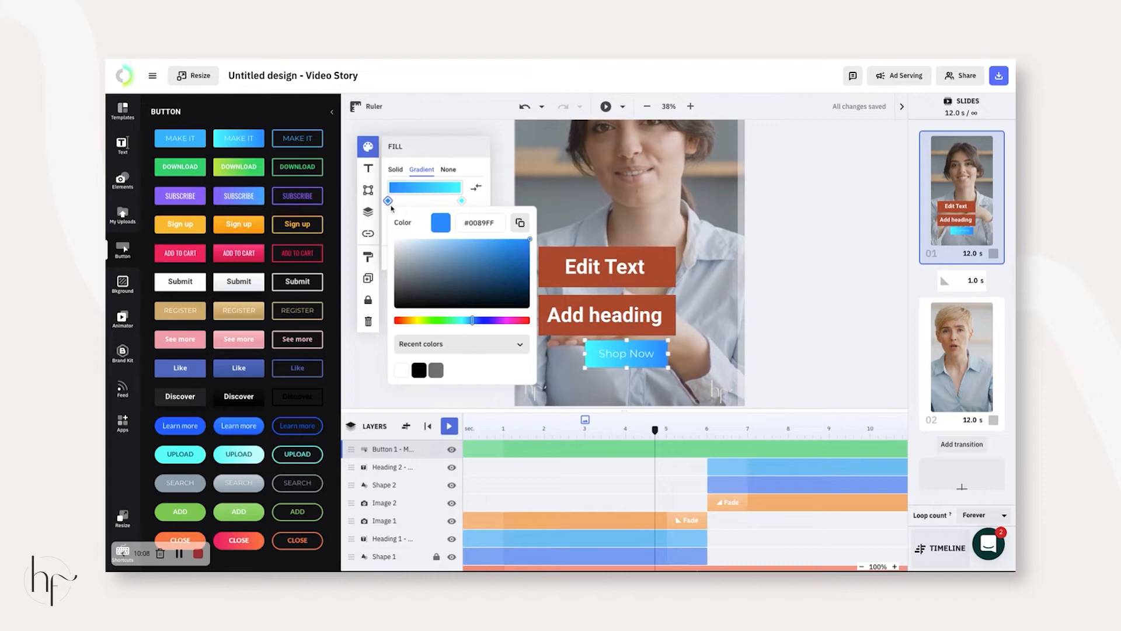
click(478, 223)
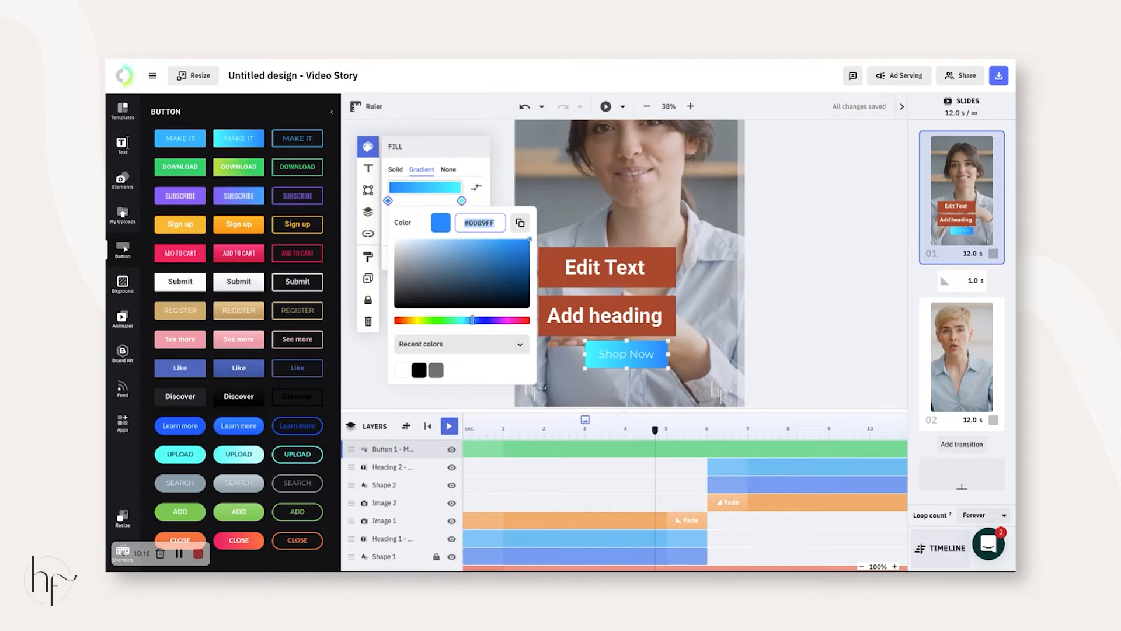
click(793, 262)
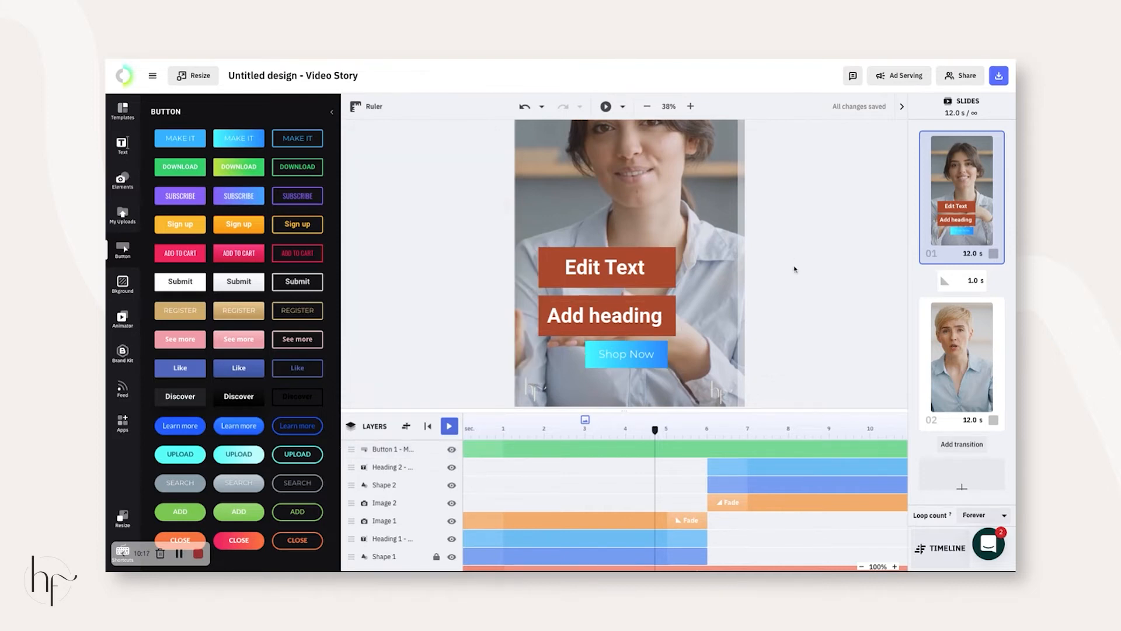
click(640, 353)
scroll(652, 445, right, 4)
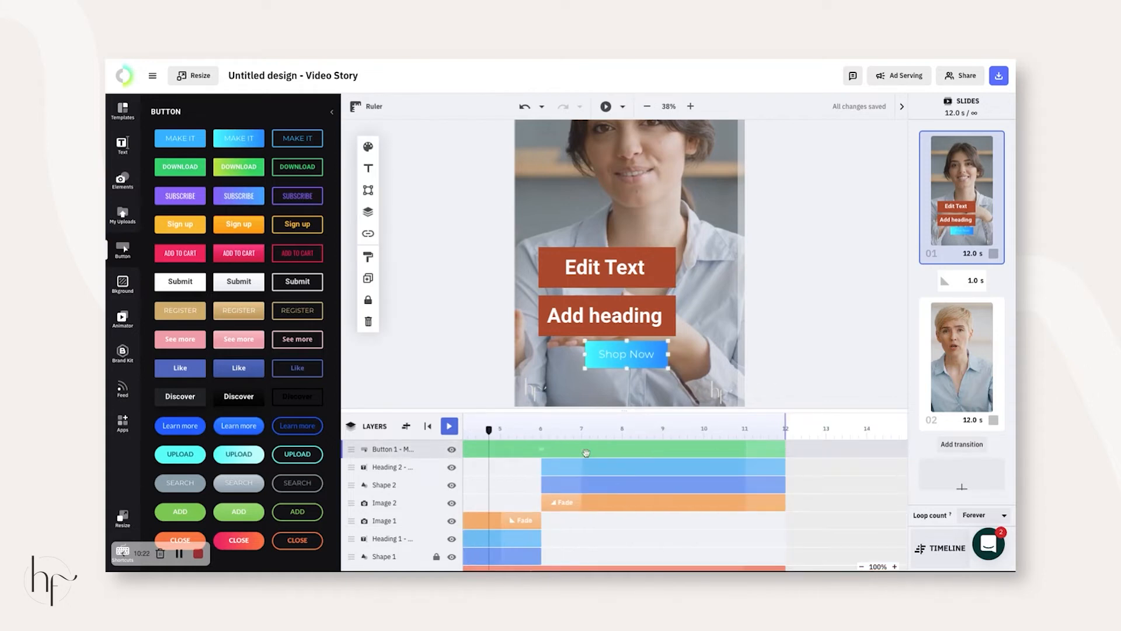
- Set the Shop Now button's timeline bar to run from 0 s to about 6 s
scroll(586, 453, left, 4)
drag(465, 452, 789, 452)
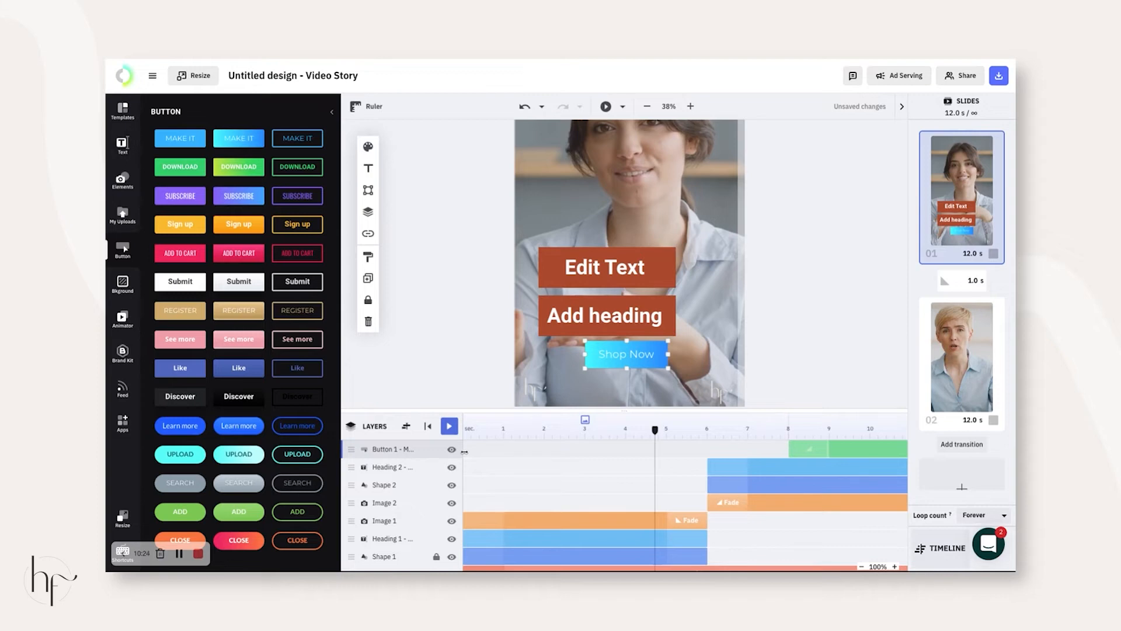
scroll(773, 456, right, 4)
drag(853, 450, 530, 454)
drag(625, 446, 708, 446)
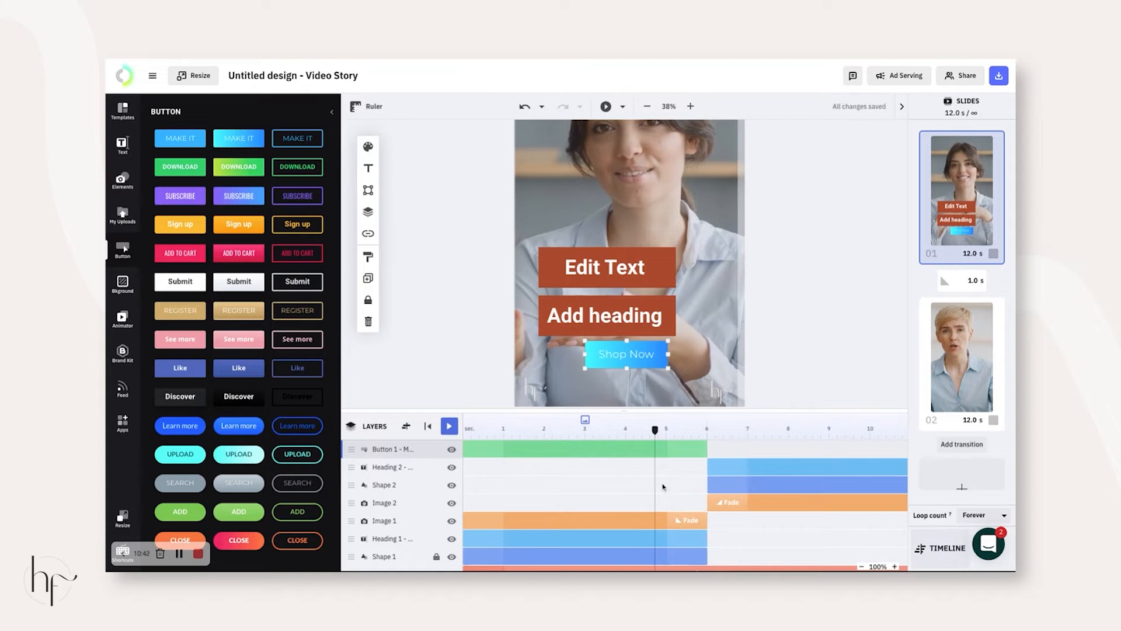
click(850, 238)
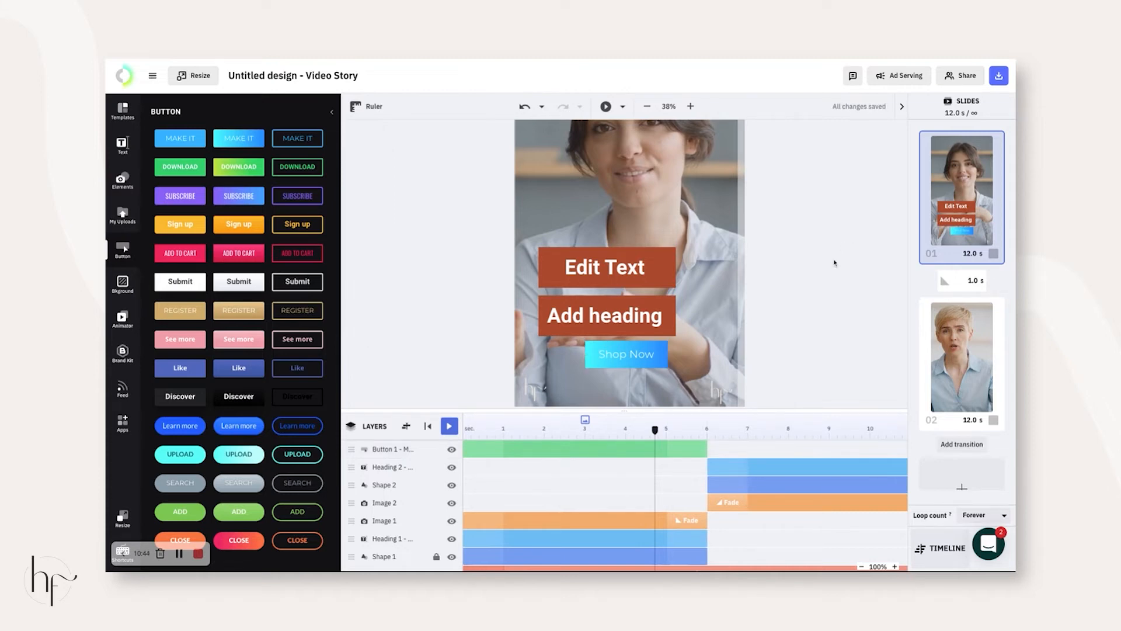
scroll(834, 263, up, 3)
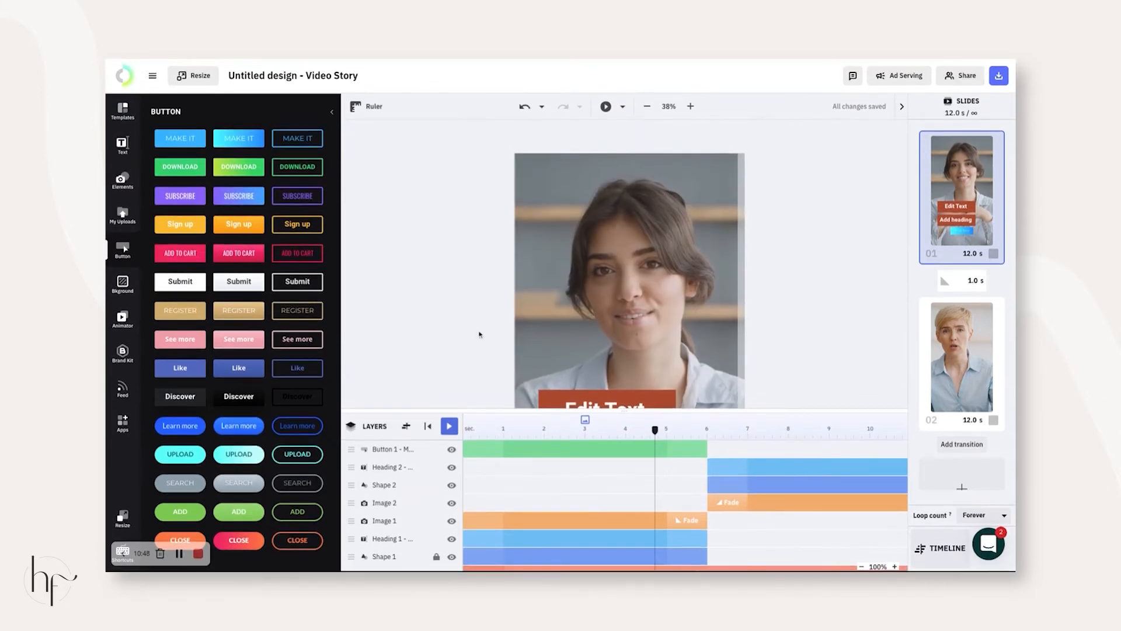
- Play the slide preview and browse the app imports and stock Audio Tracks
click(449, 426)
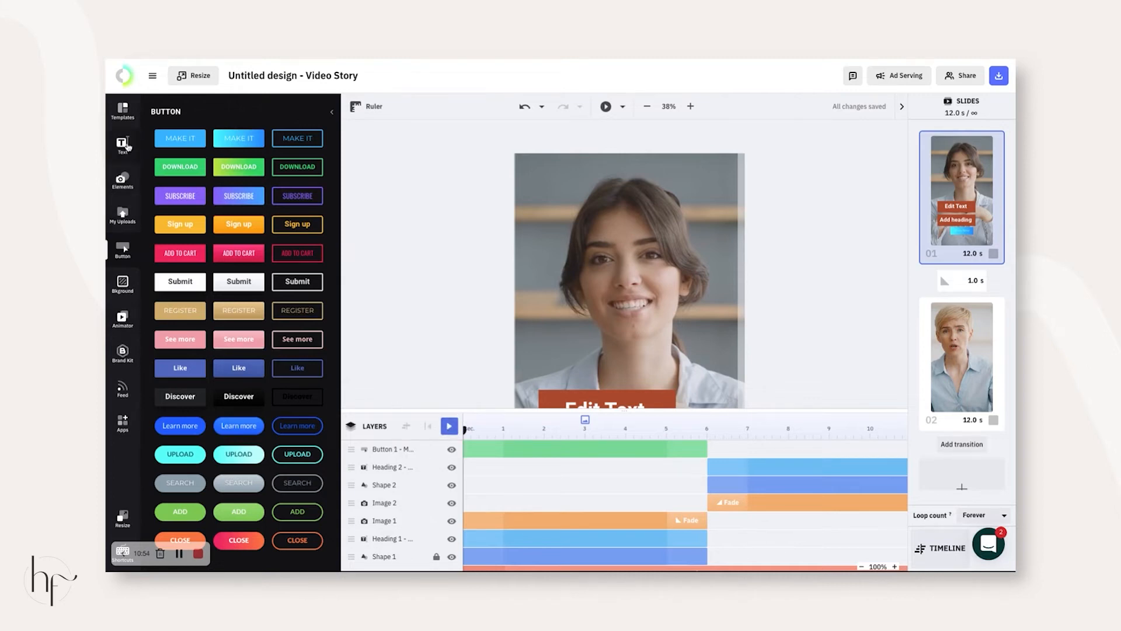
click(123, 423)
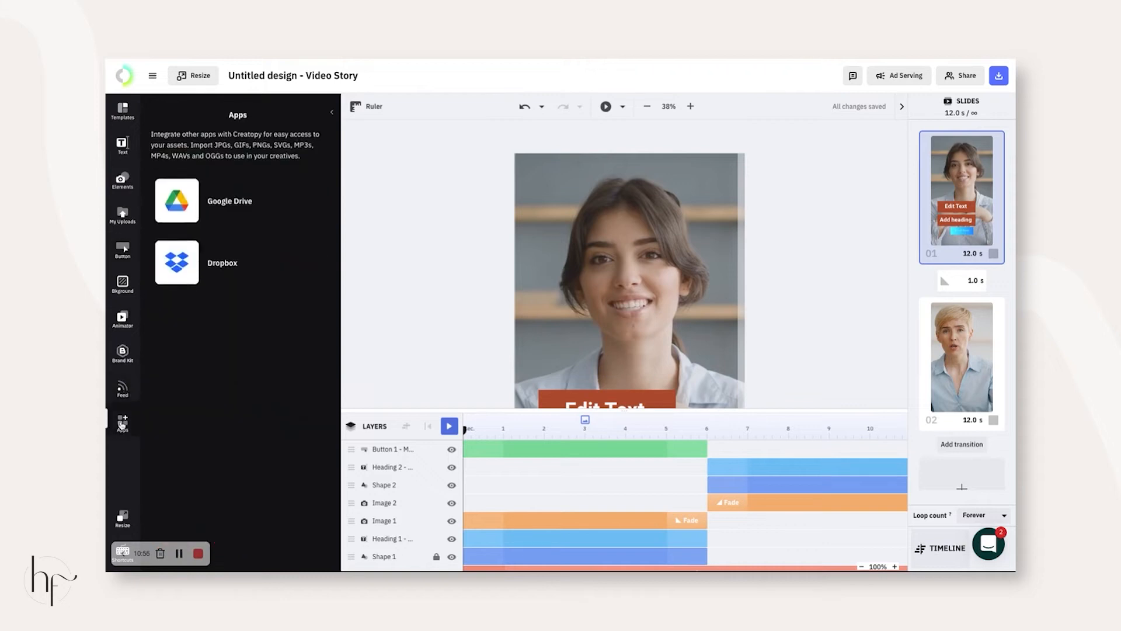
click(123, 180)
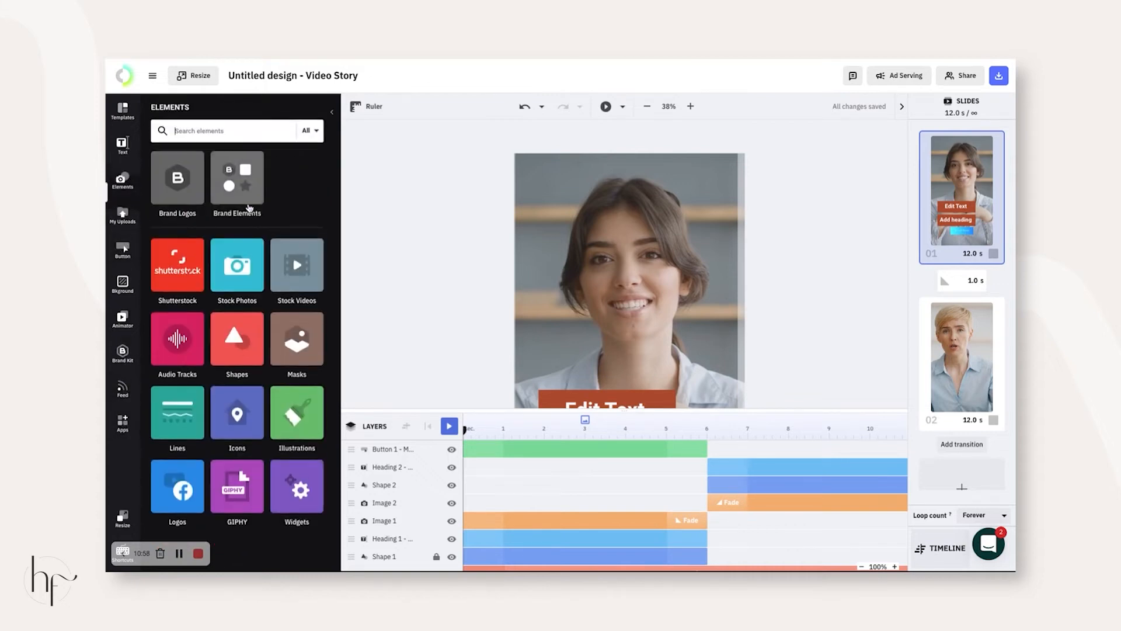
click(186, 345)
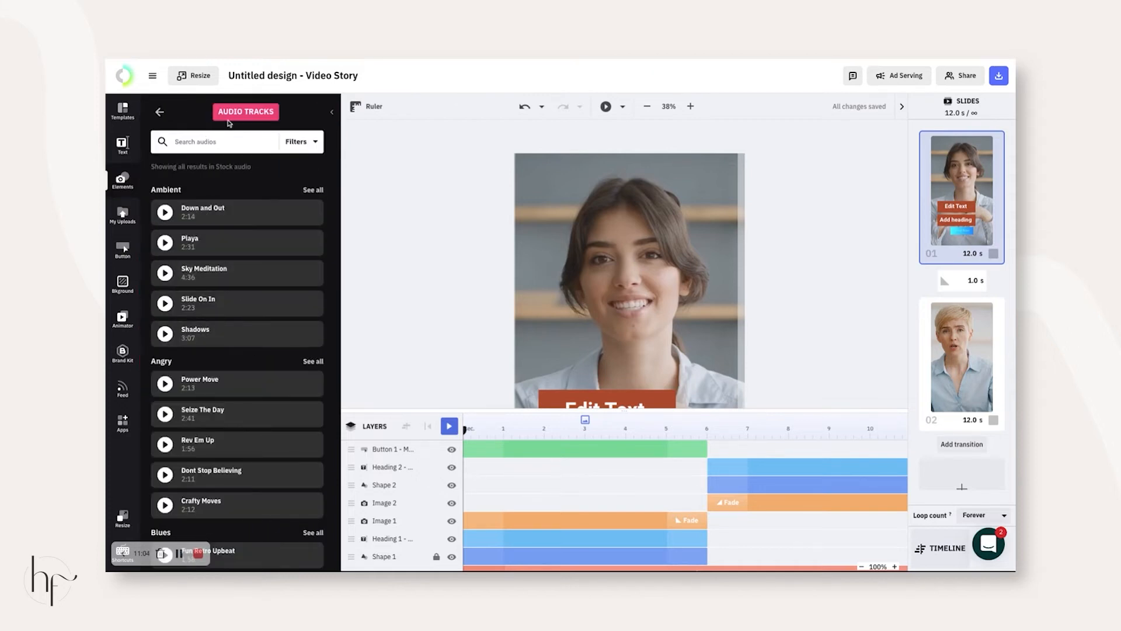
click(159, 111)
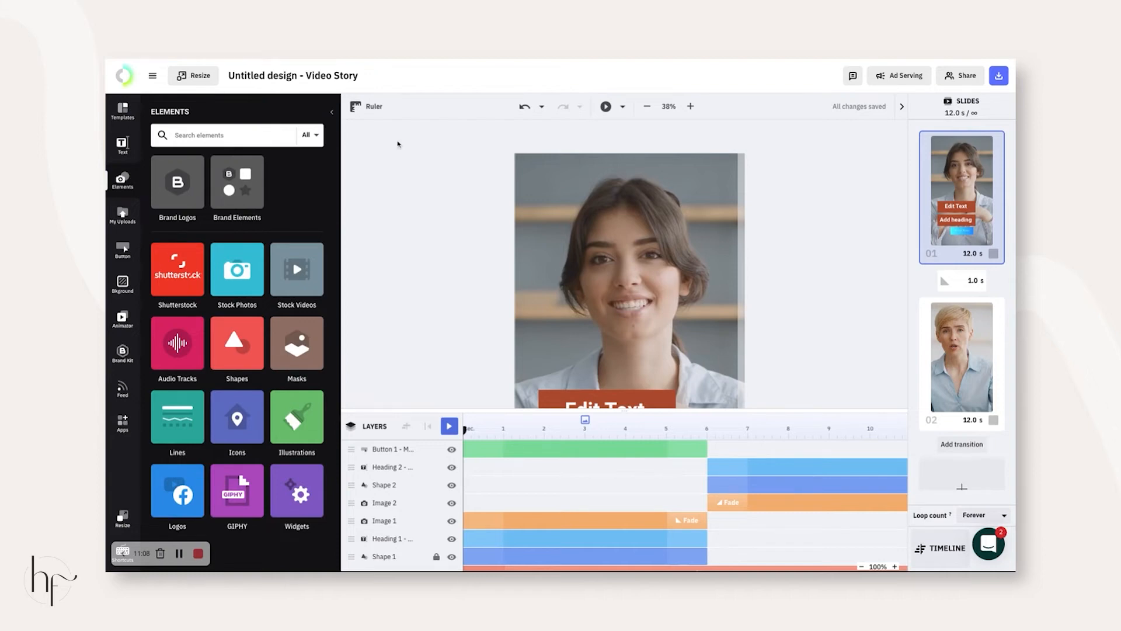
- Download the Video Story as an MP4
click(999, 76)
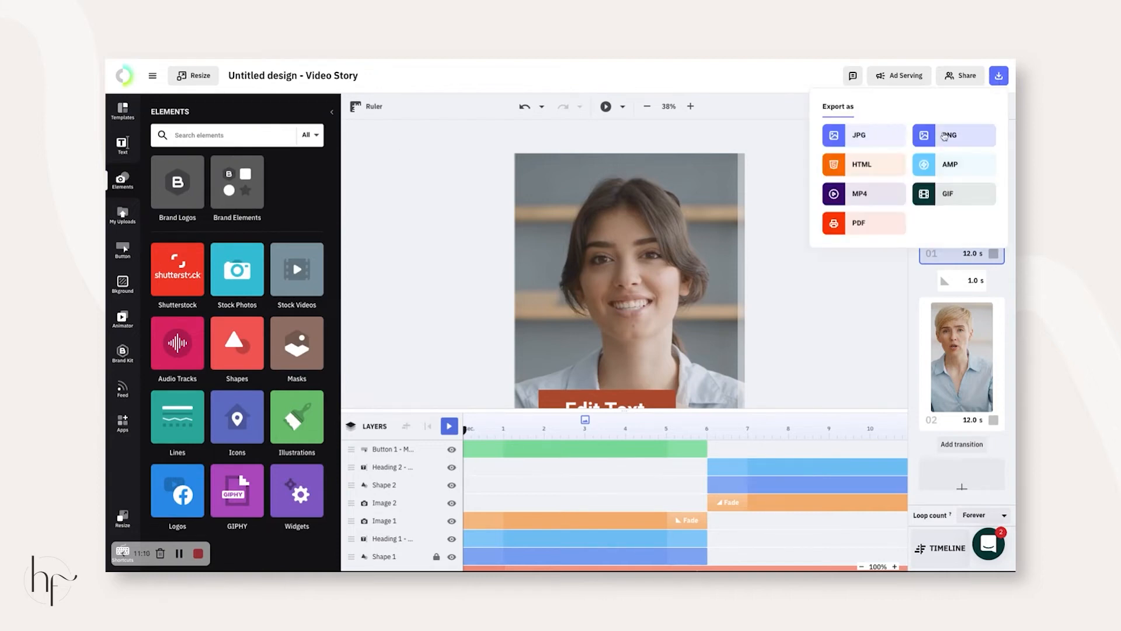
click(880, 201)
click(883, 198)
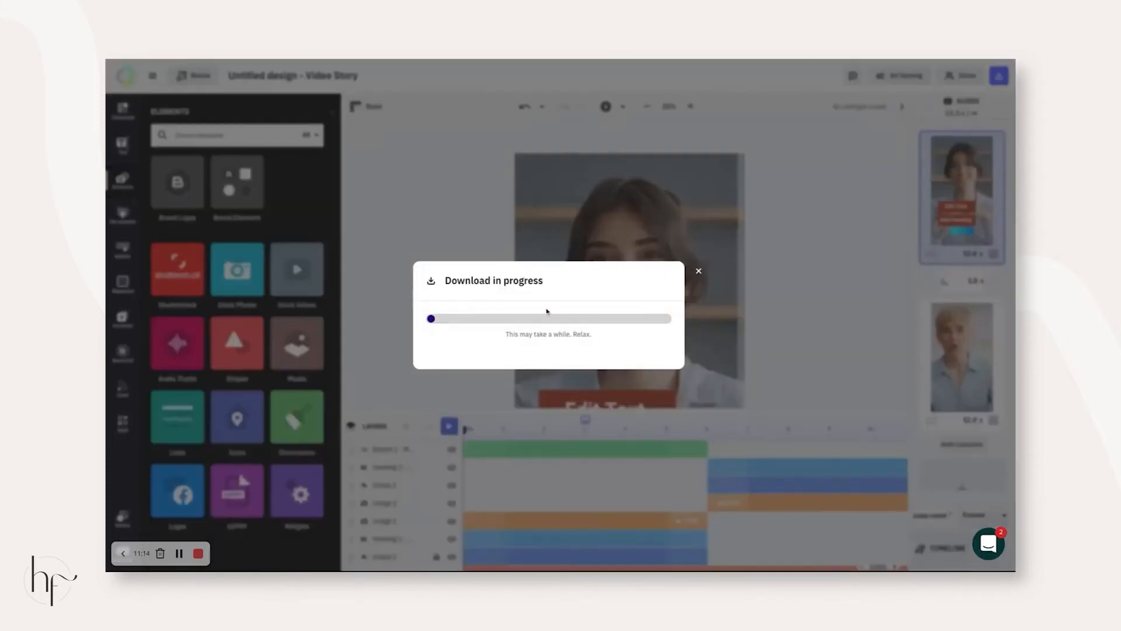